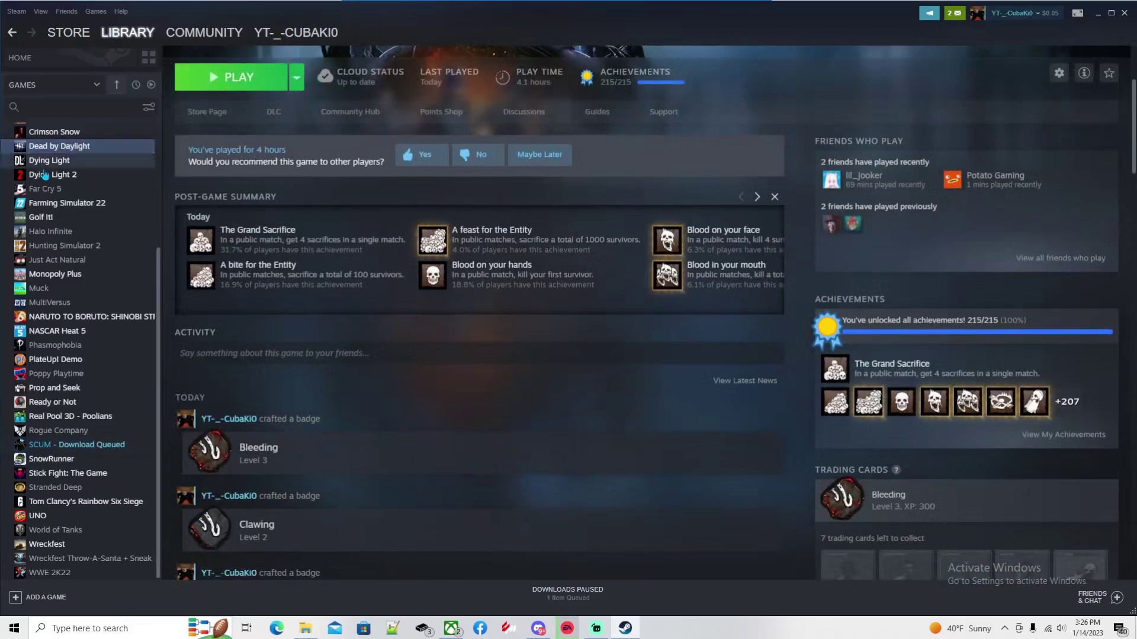
# Step: Examine the achievement summaries of Assetto Corsa, Black Ops III, Shinobi Striker, WWE 2K22, Rainbow Six Siege and Stick Fight in the library
pyautogui.scroll(5, 66, 175)
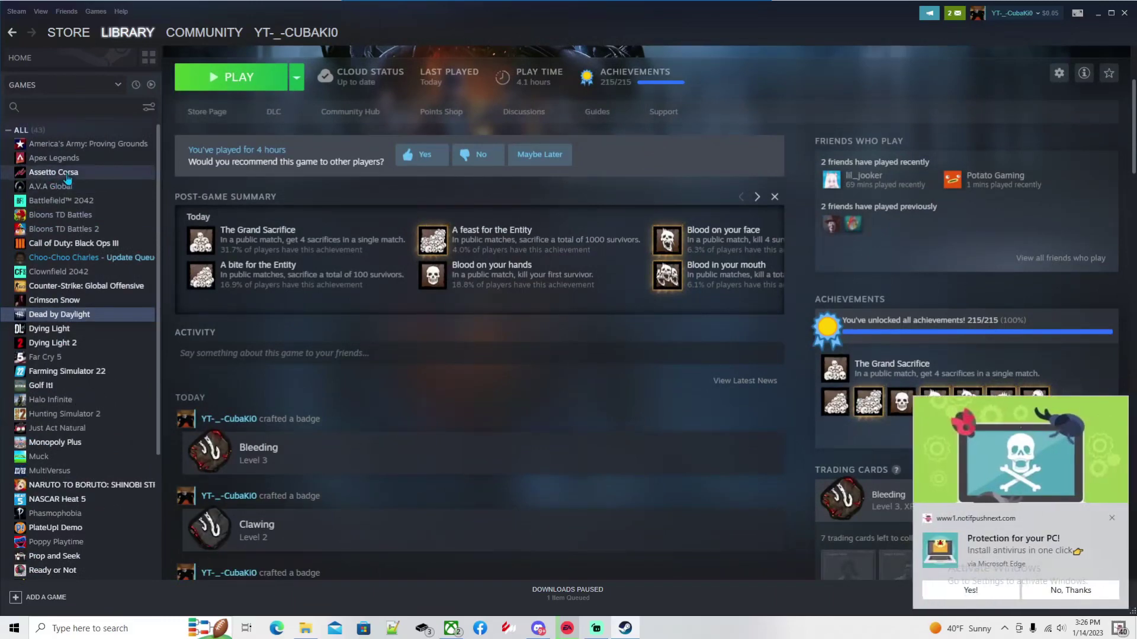
pyautogui.click(67, 176)
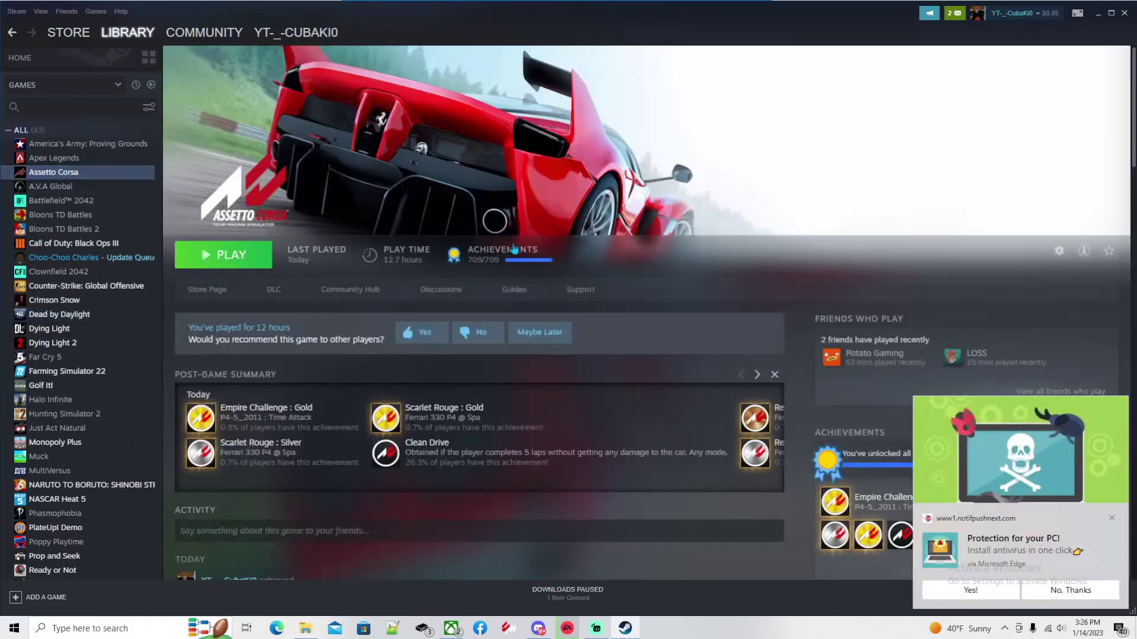
pyautogui.click(76, 247)
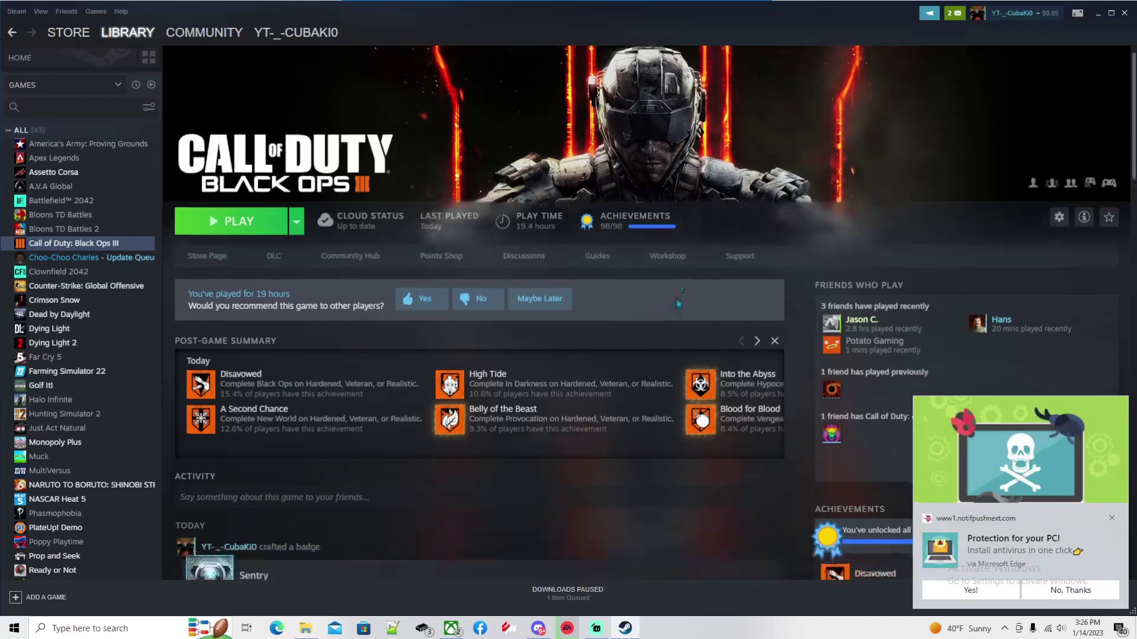
pyautogui.scroll(-5, 70, 320)
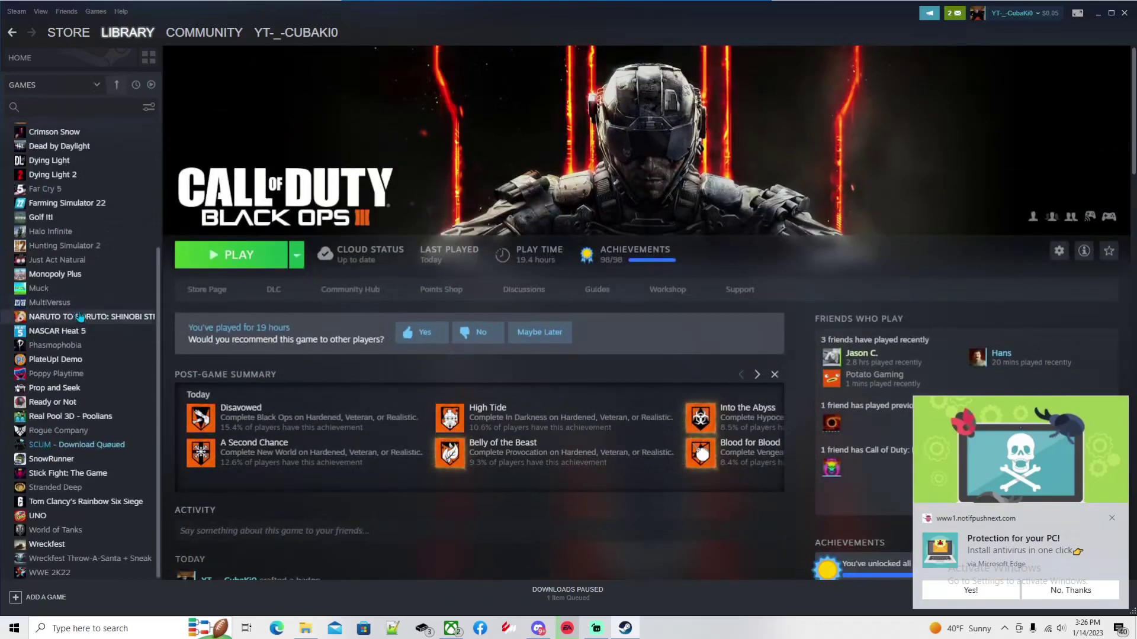
pyautogui.click(71, 318)
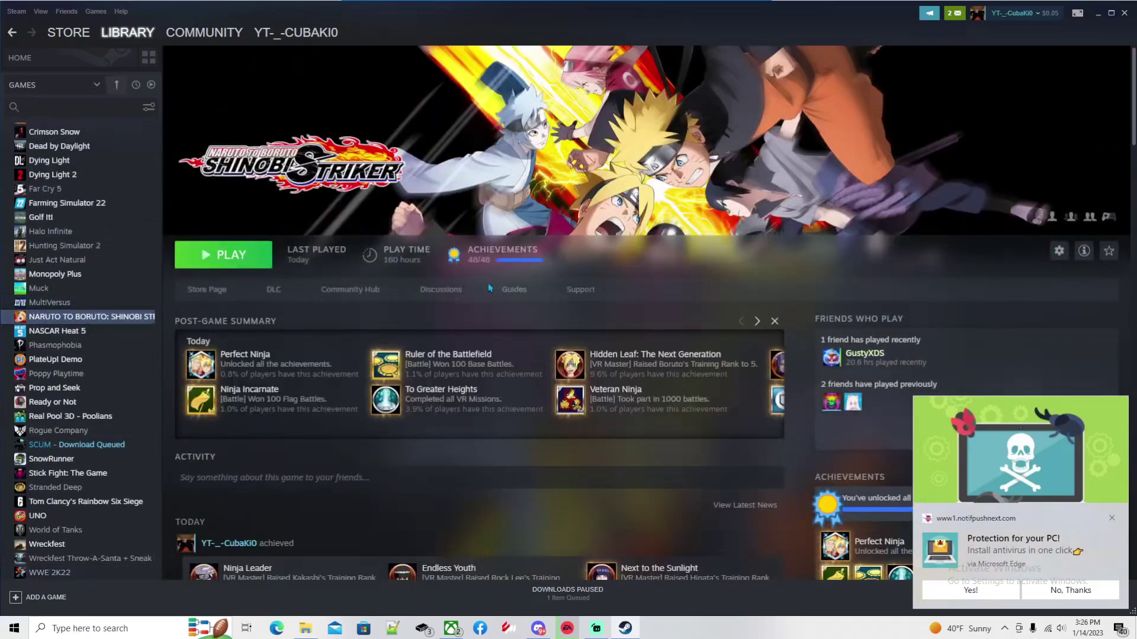
pyautogui.scroll(-2, 488, 283)
pyautogui.click(35, 573)
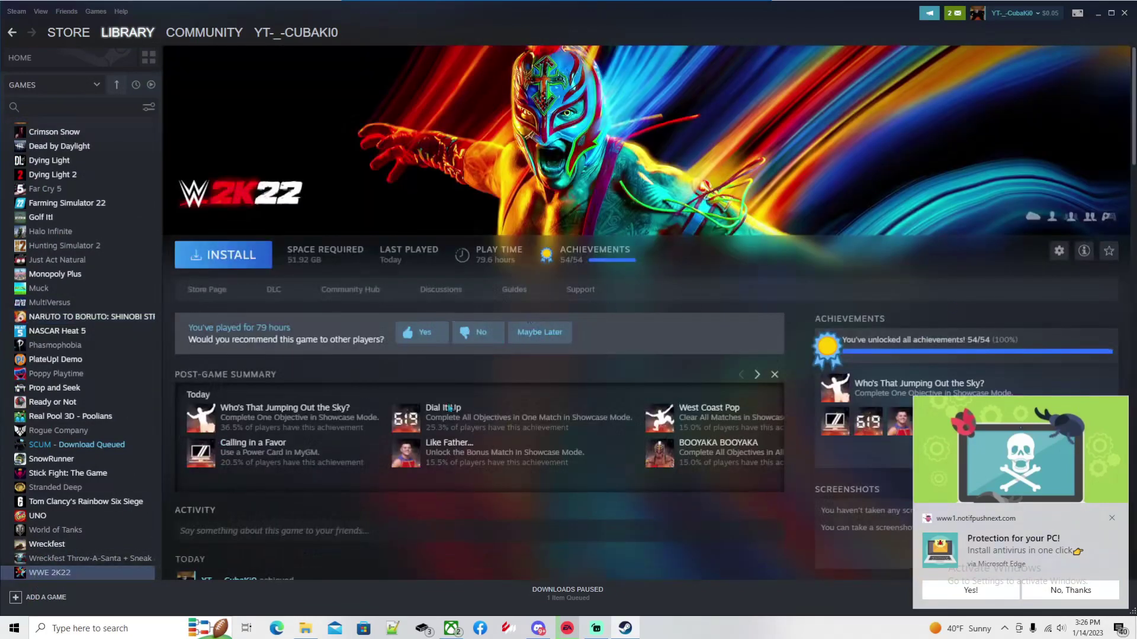
pyautogui.click(77, 545)
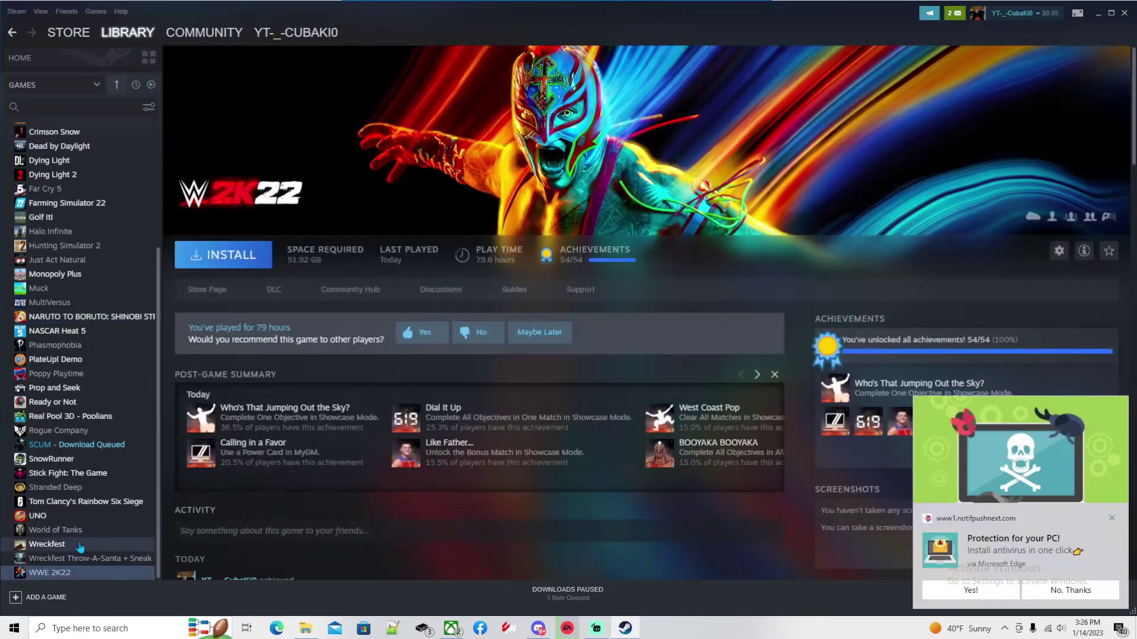
pyautogui.click(83, 504)
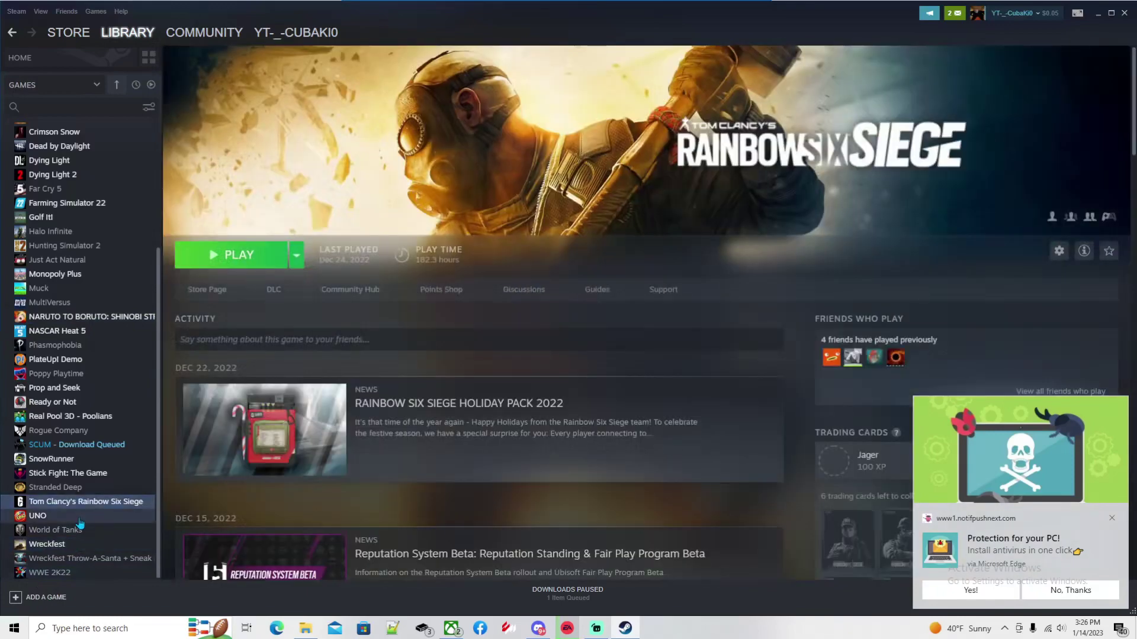
pyautogui.click(87, 475)
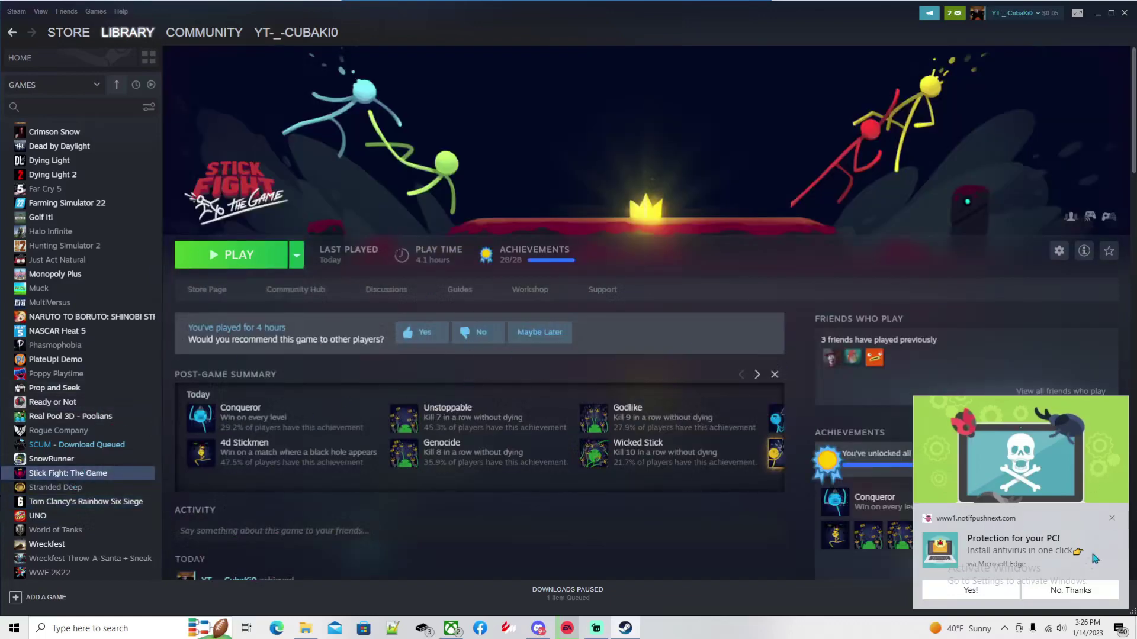
pyautogui.click(1113, 520)
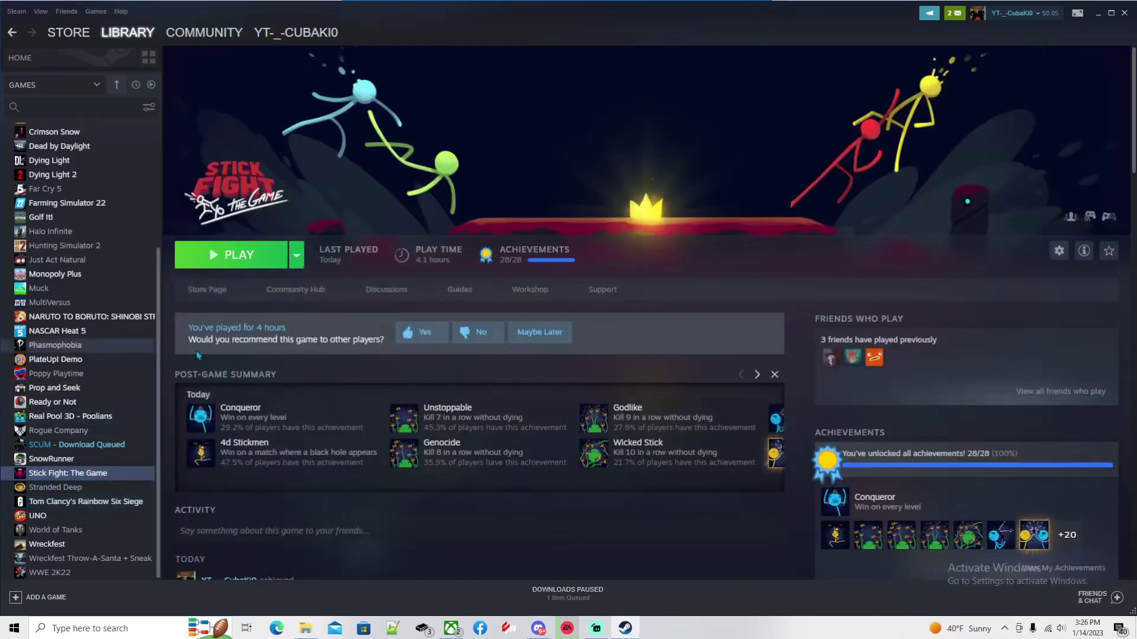
pyautogui.click(1098, 14)
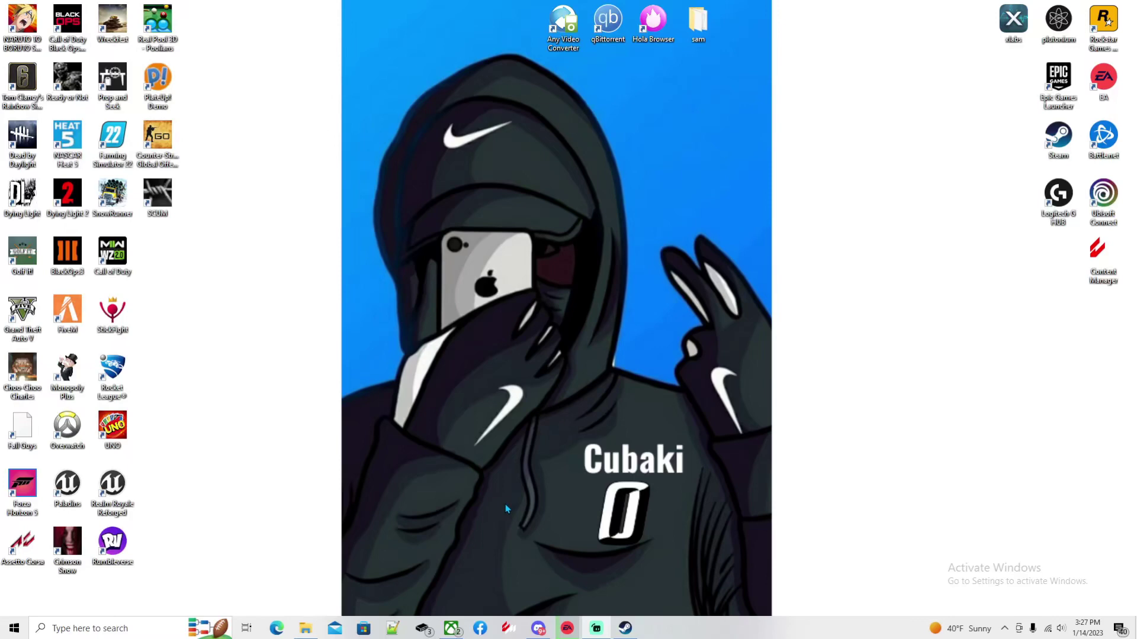
pyautogui.click(400, 631)
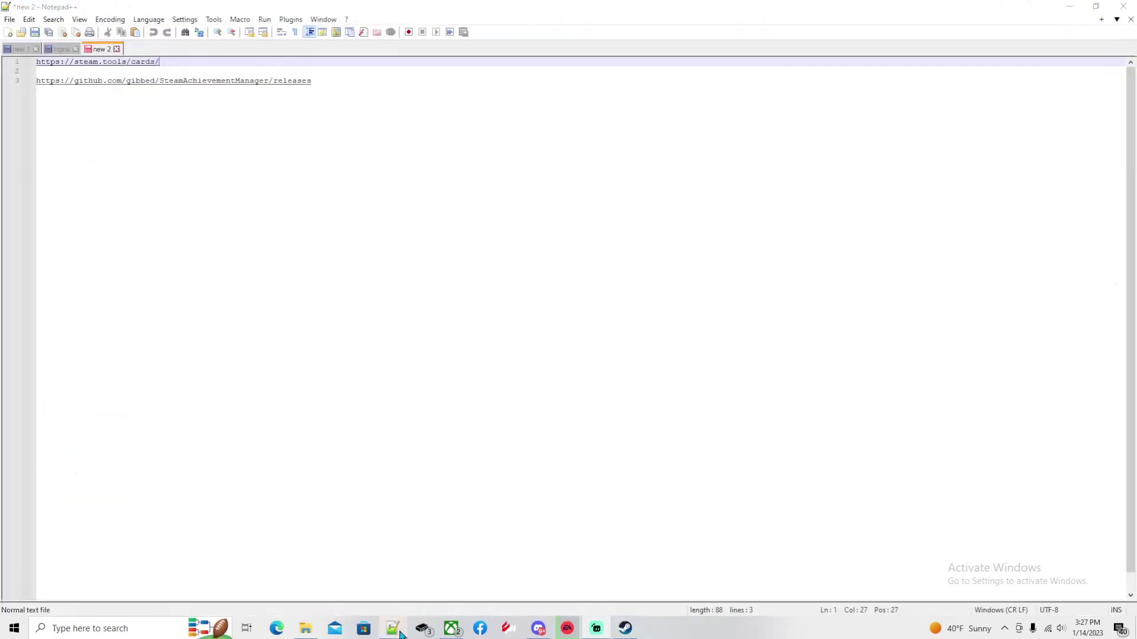
pyautogui.click(320, 81)
pyautogui.keyDown('shift'); pyautogui.click(36, 81); pyautogui.keyUp('shift')
pyautogui.rightClick(92, 86)
pyautogui.click(122, 98)
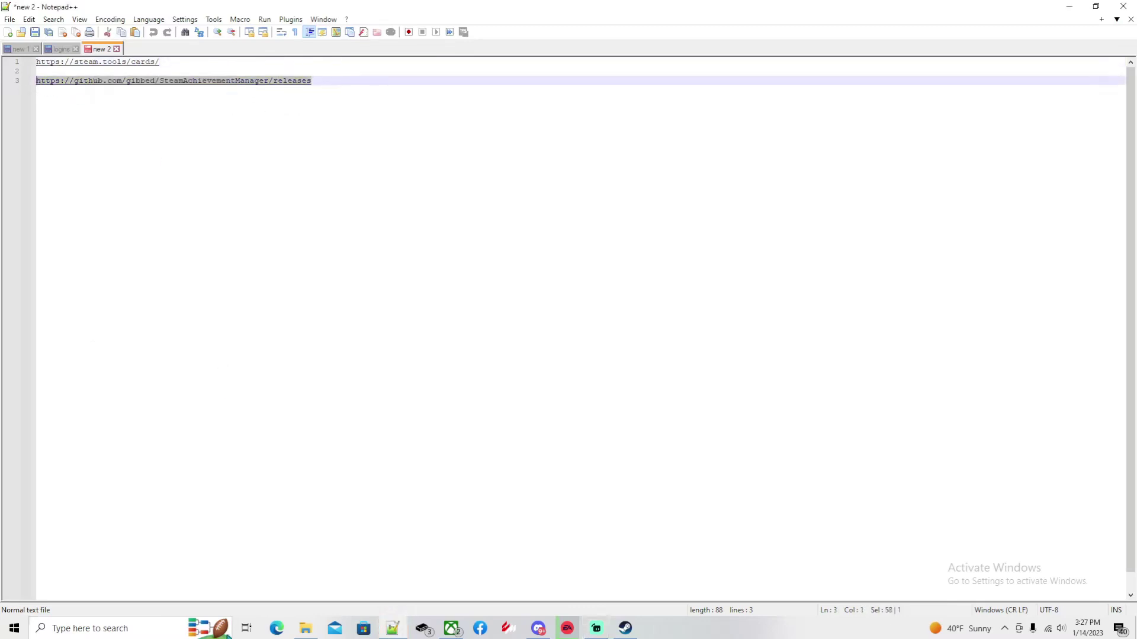
# Step: Switch to Microsoft Edge and load the copied SteamAchievementManager releases address
pyautogui.click(277, 629)
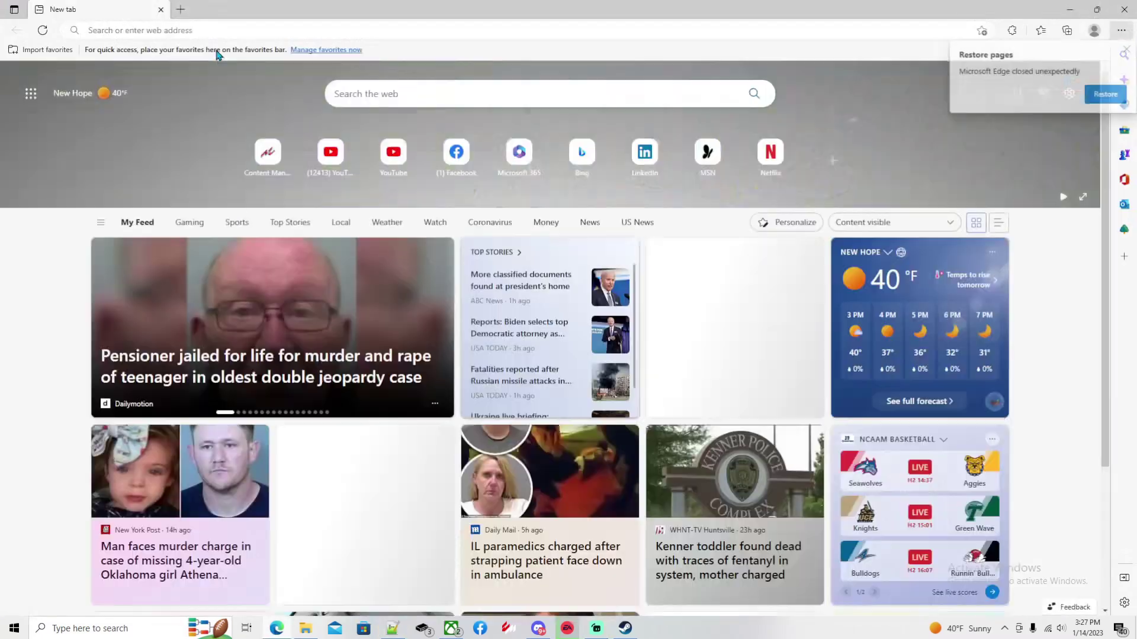
pyautogui.click(211, 31)
pyautogui.rightClick(212, 31)
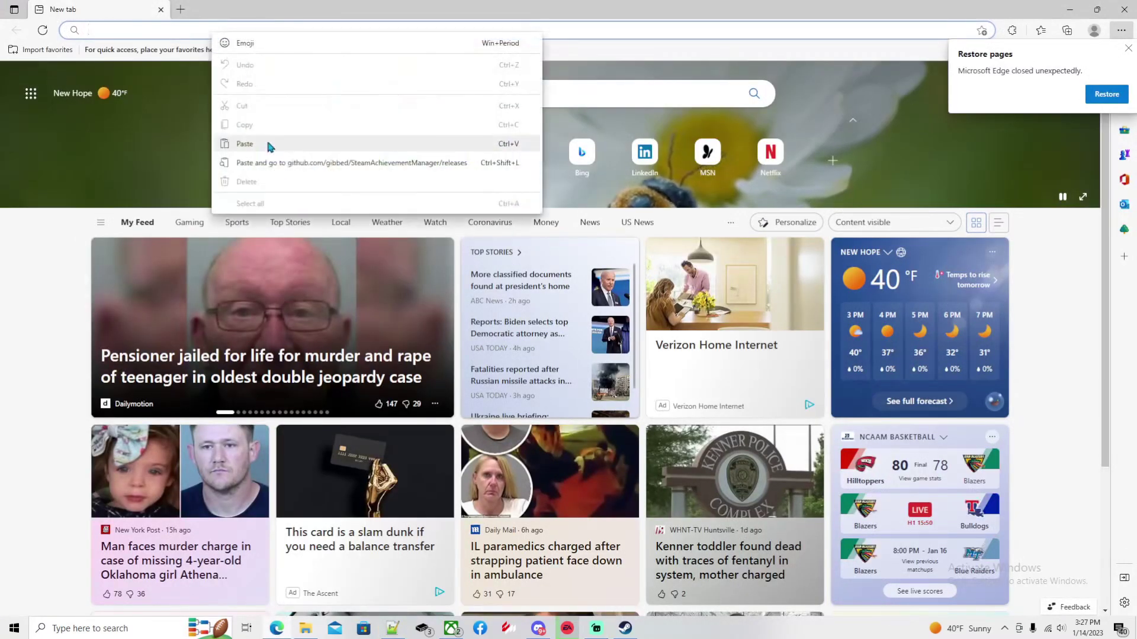
pyautogui.click(245, 144)
pyautogui.press('Return')
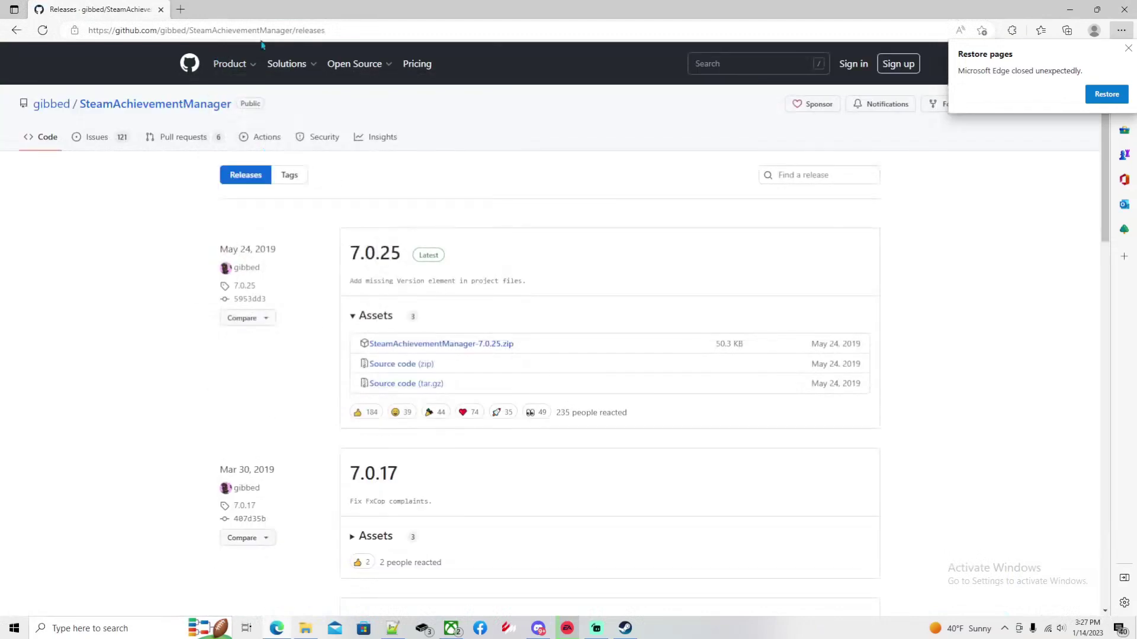
# Step: Download SteamAchievementManager-7.0.25.zip from the latest release and open the downloaded archive, accepting the security warning
pyautogui.click(408, 351)
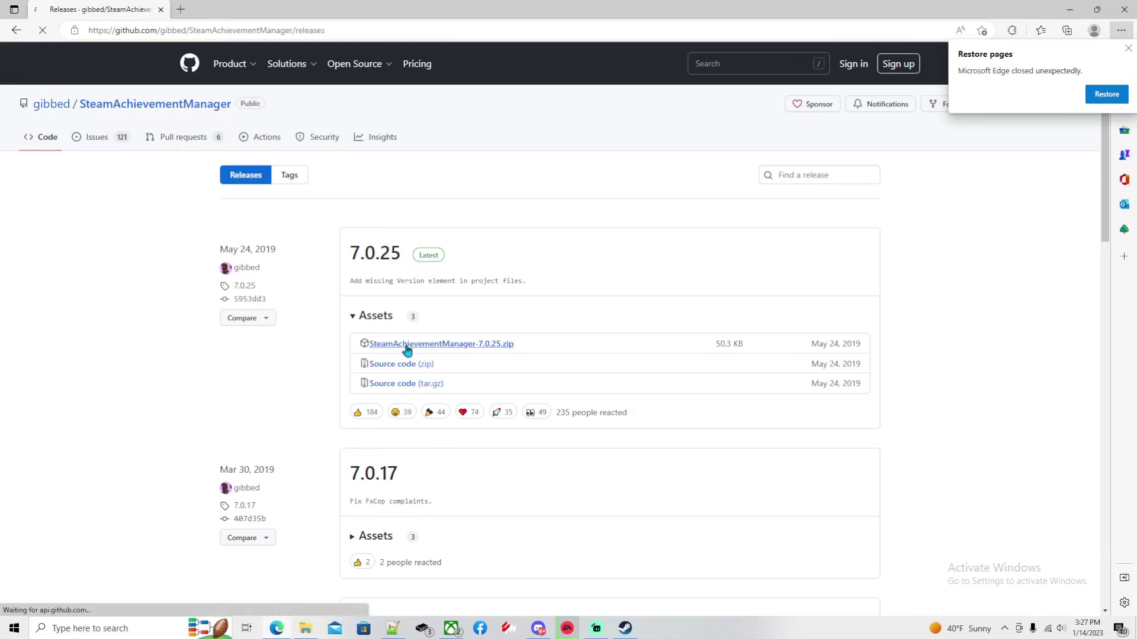
pyautogui.click(1128, 48)
pyautogui.click(1128, 31)
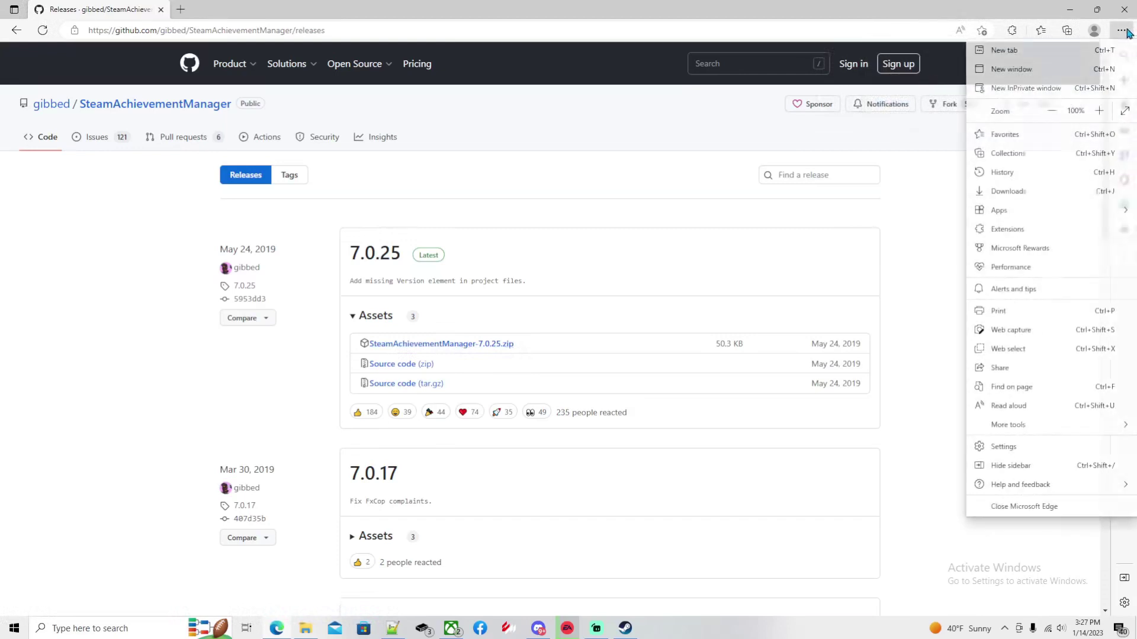
pyautogui.click(1009, 191)
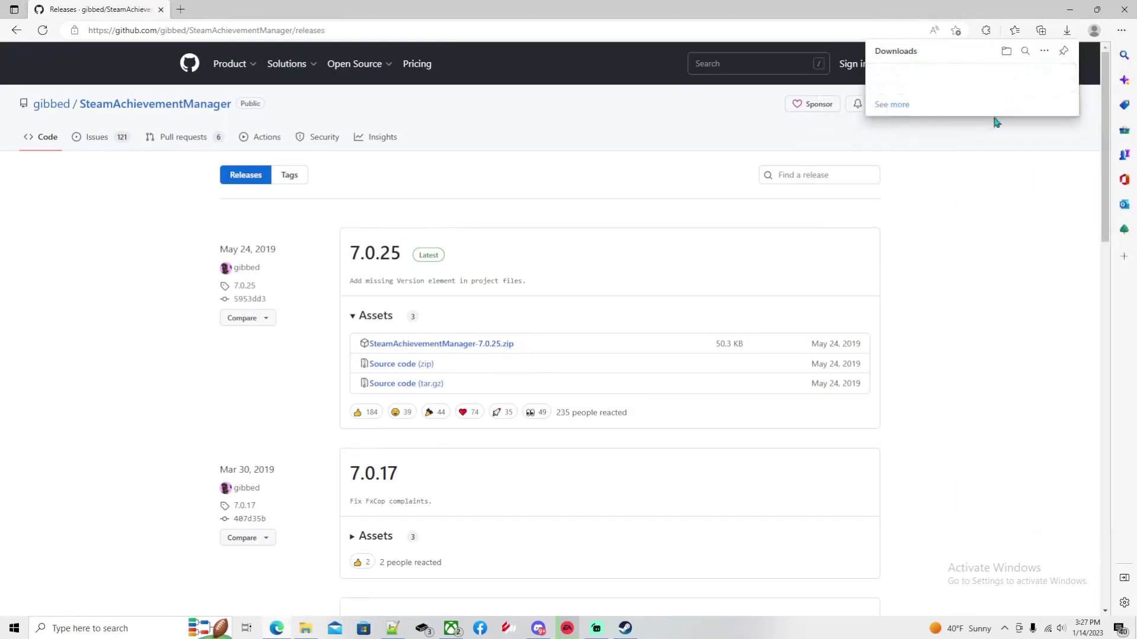
pyautogui.click(900, 83)
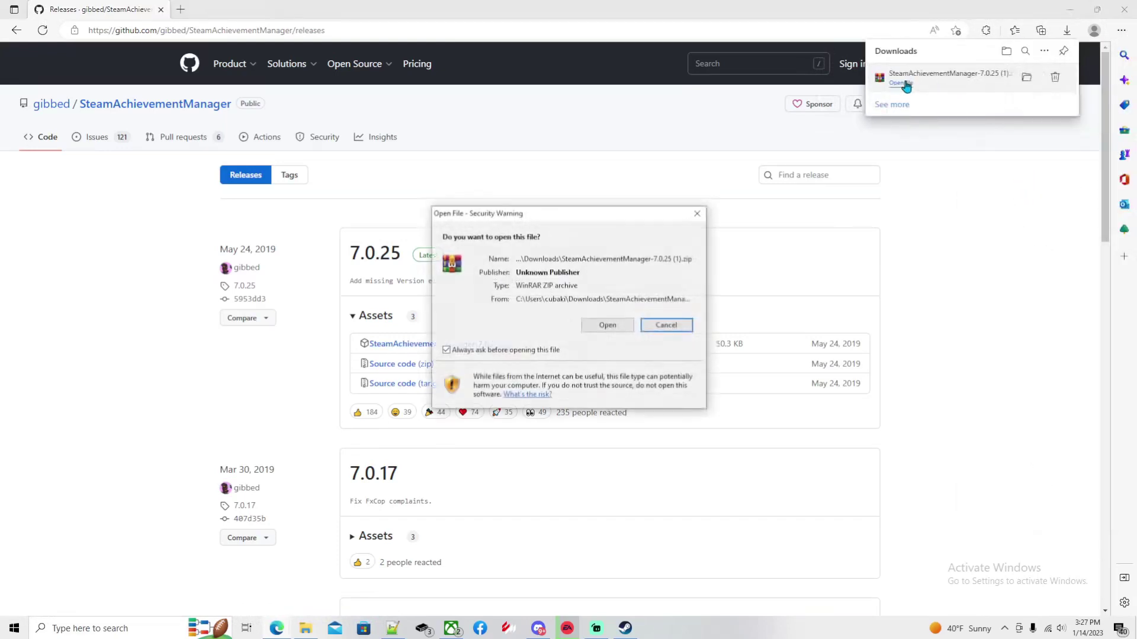
pyautogui.click(615, 327)
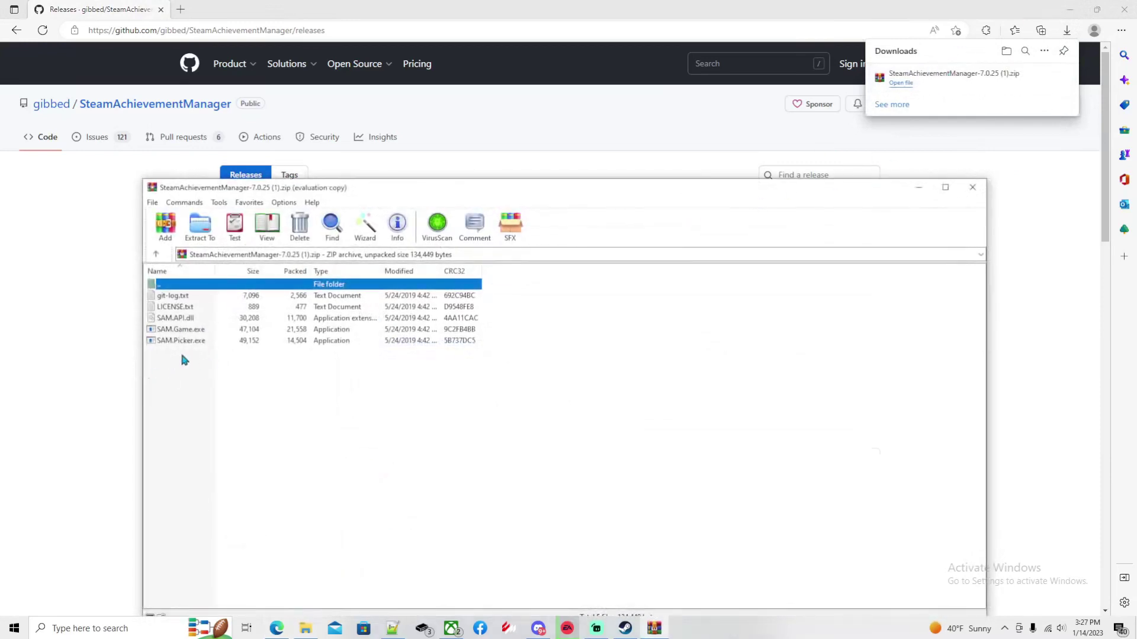
# Step: Minimize the browser and create a new desktop folder named sam2
pyautogui.click(655, 358)
pyautogui.click(310, 633)
pyautogui.click(1069, 9)
pyautogui.click(1066, 8)
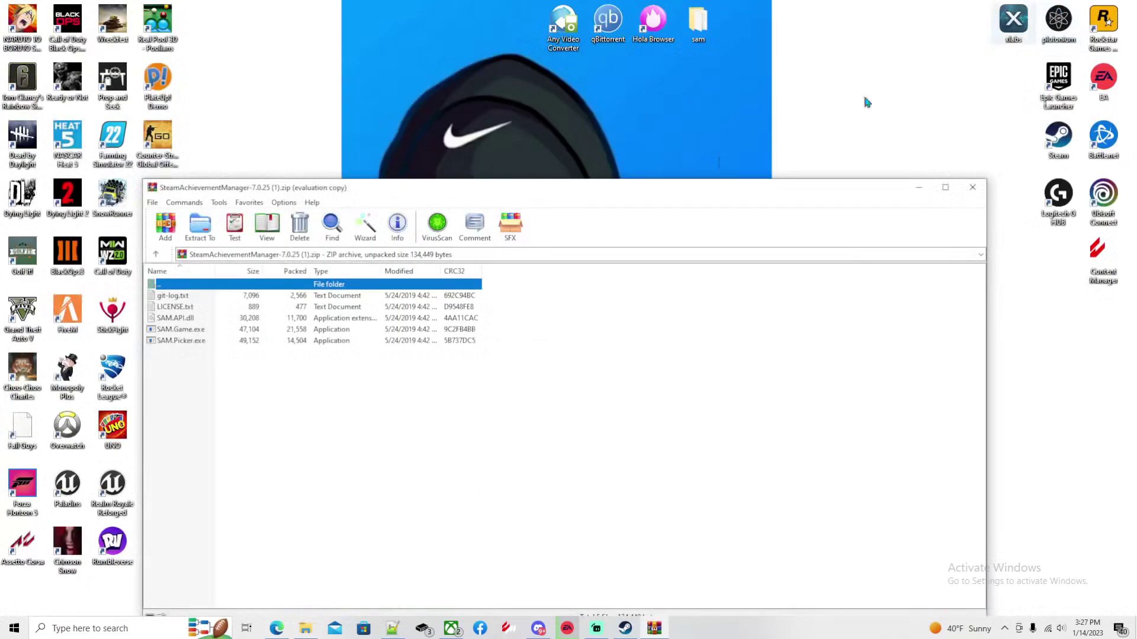
pyautogui.click(678, 85)
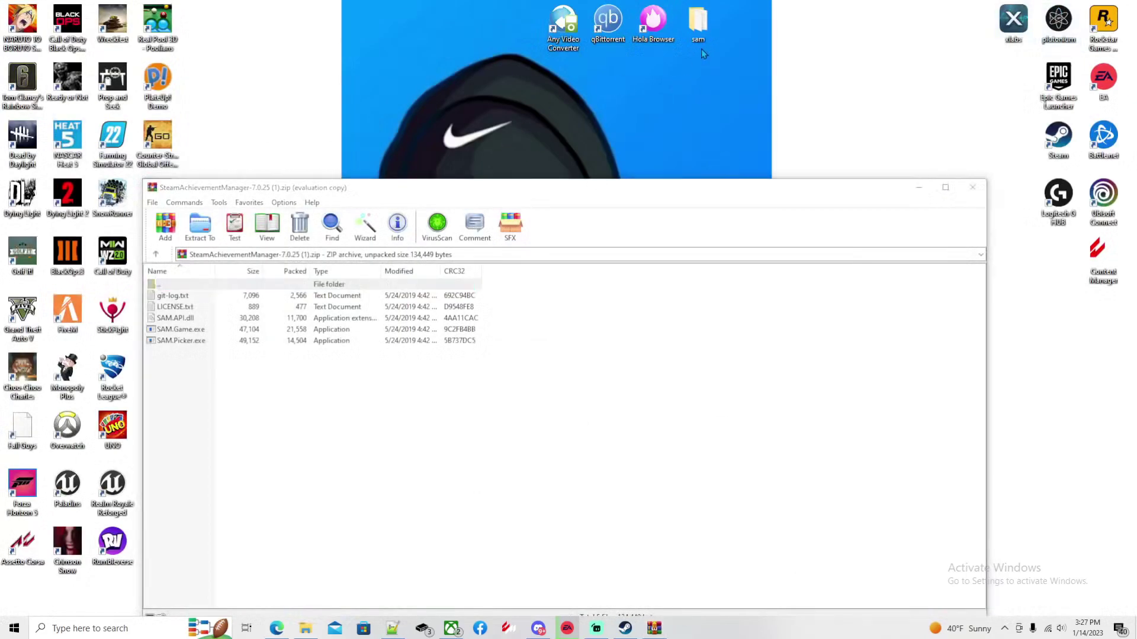
pyautogui.rightClick(486, 131)
pyautogui.moveTo(535, 228)
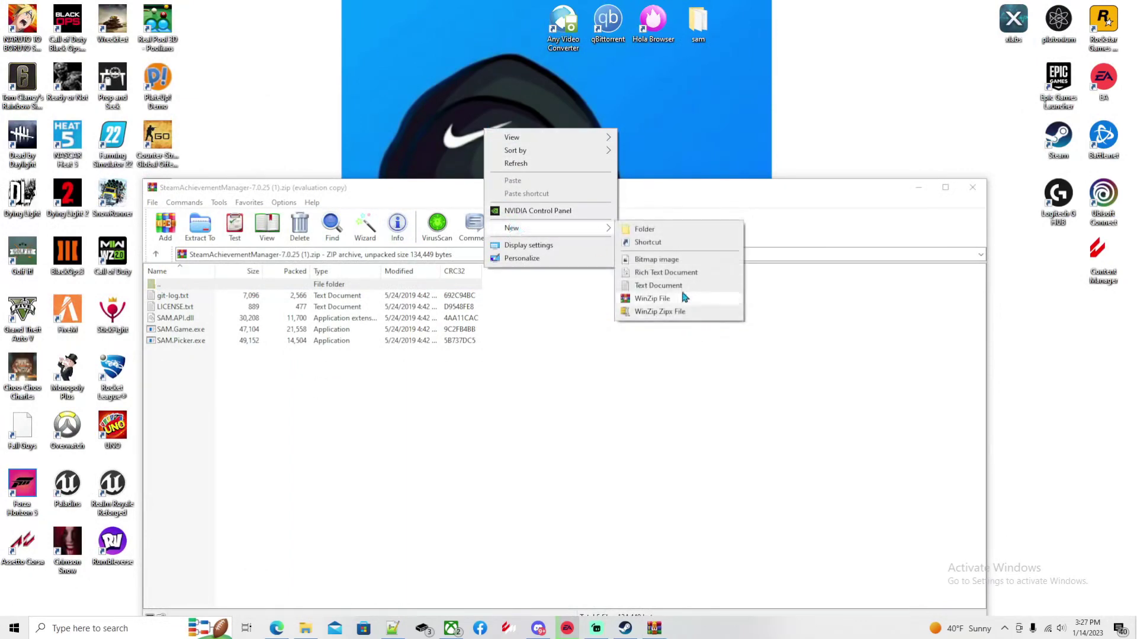
pyautogui.click(662, 229)
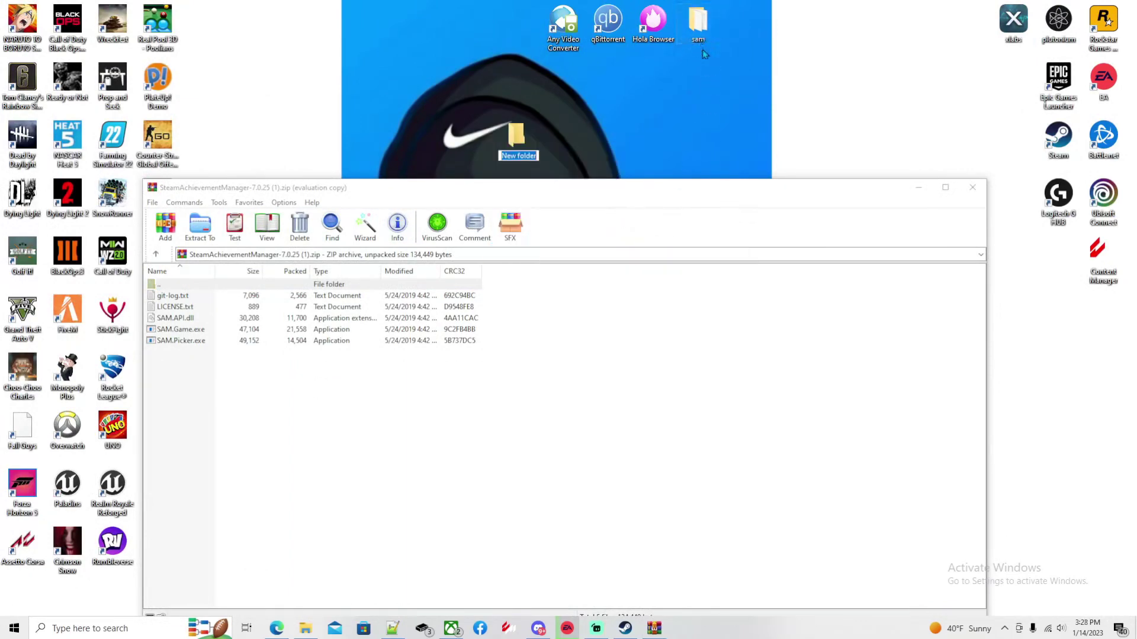
pyautogui.press('BackSpace')
pyautogui.write('sam2')
pyautogui.press('Return')
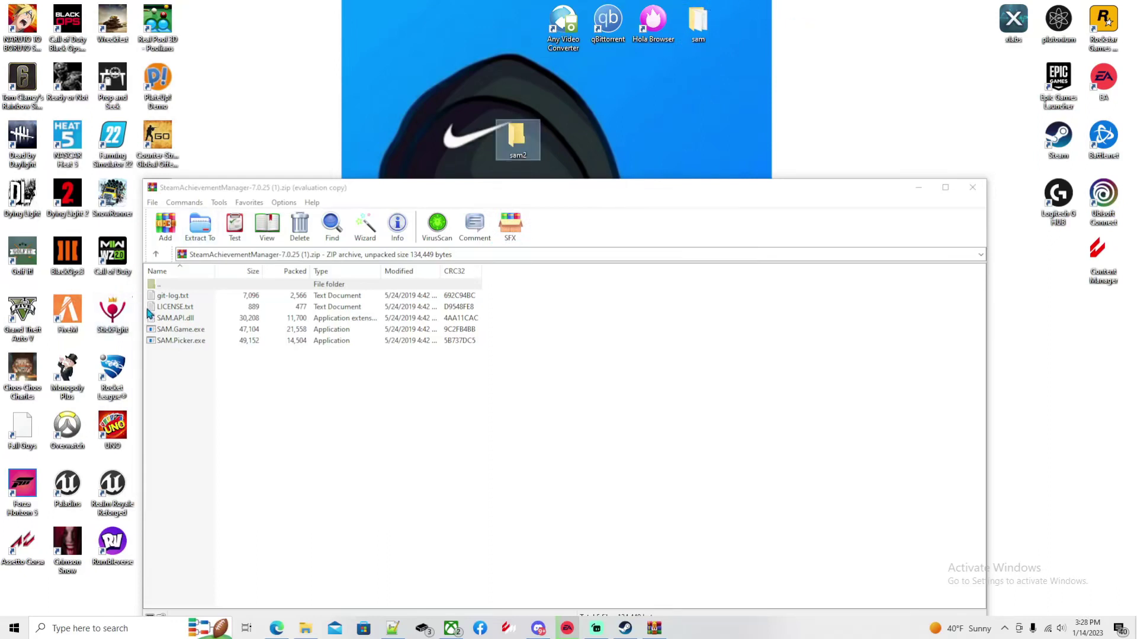
# Step: Extract all five files from the archive into the sam2 folder, replacing existing copies, and minimize the archive window
pyautogui.click(198, 343)
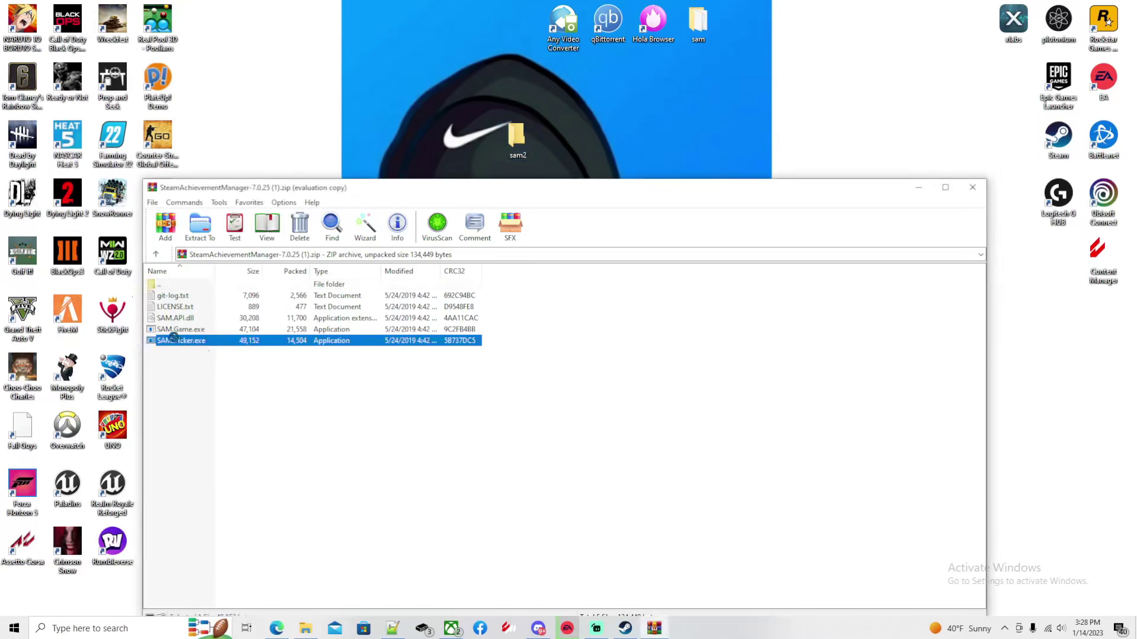
pyautogui.moveTo(185, 361); pyautogui.dragTo(517, 139)
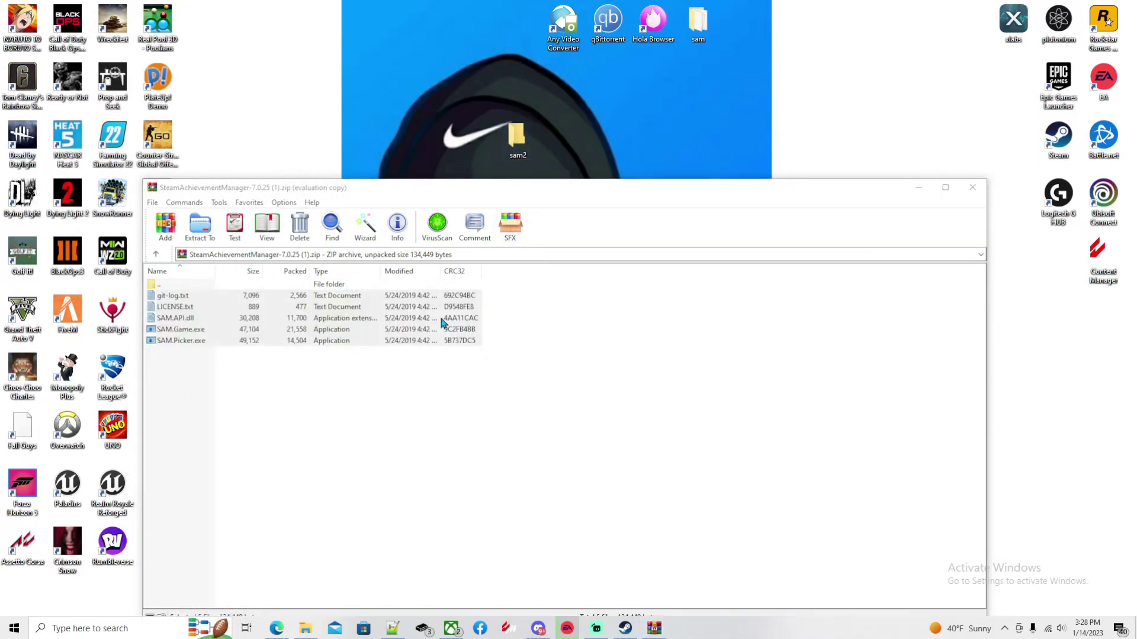
pyautogui.click(188, 364)
pyautogui.moveTo(191, 357); pyautogui.dragTo(516, 135)
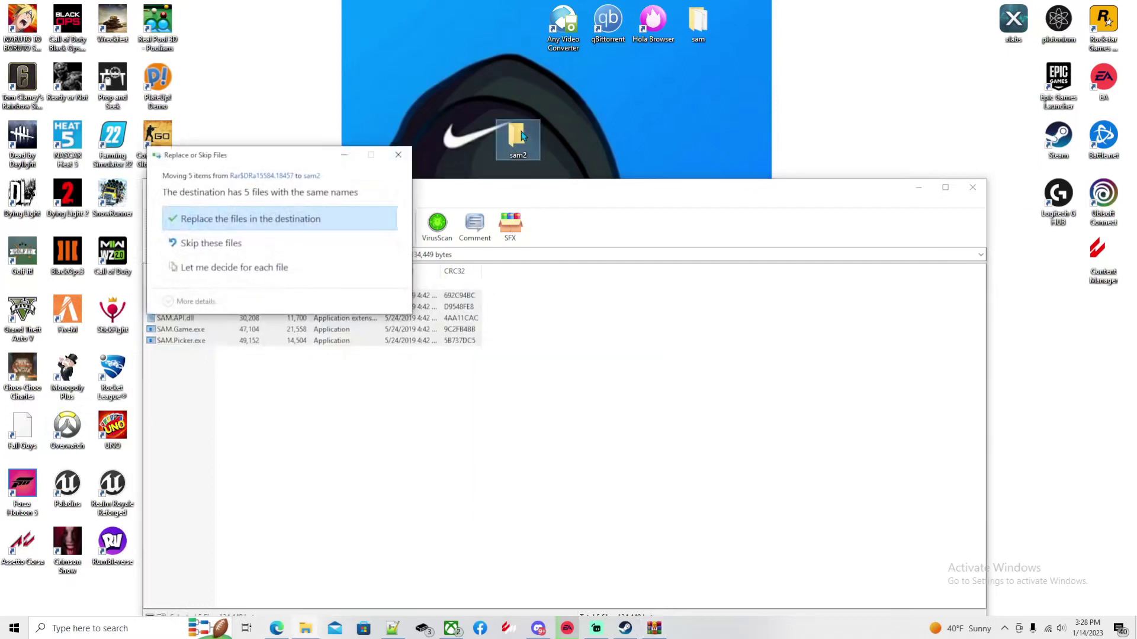
pyautogui.click(269, 229)
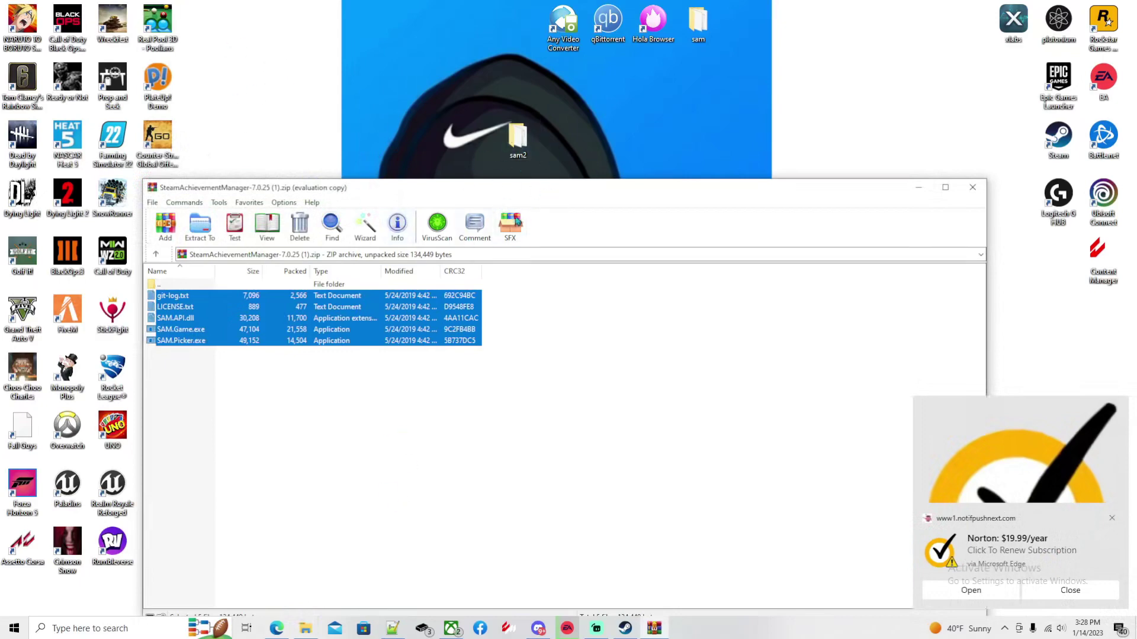
pyautogui.click(919, 187)
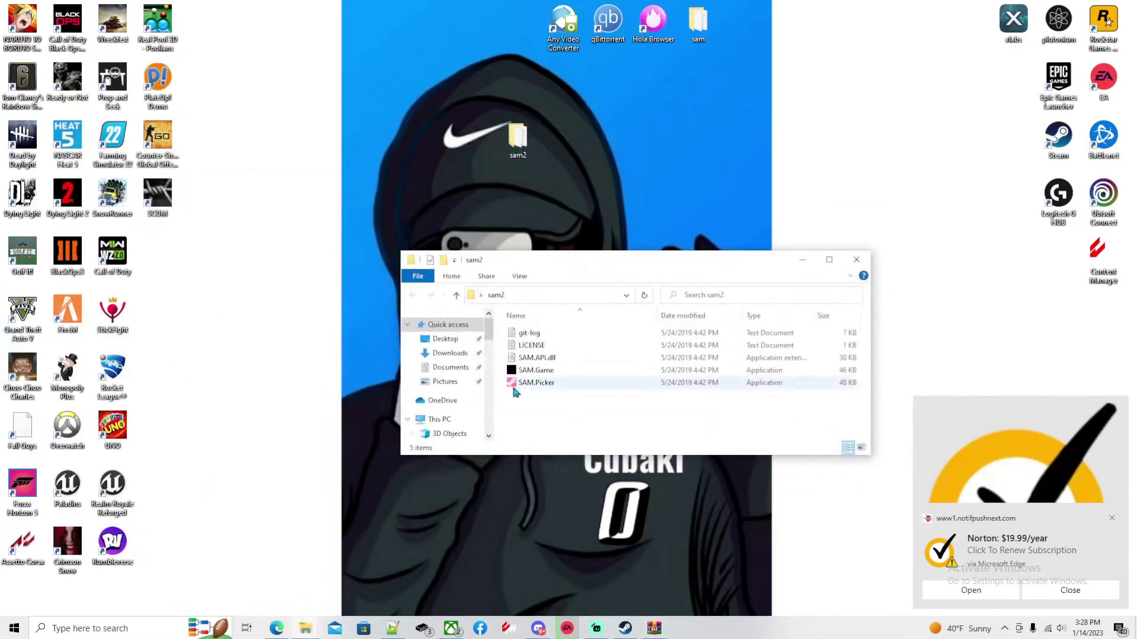
# Step: Open the sam2 folder from the desktop and select the SAM.Game application
pyautogui.moveTo(625, 266); pyautogui.dragTo(532, 226)
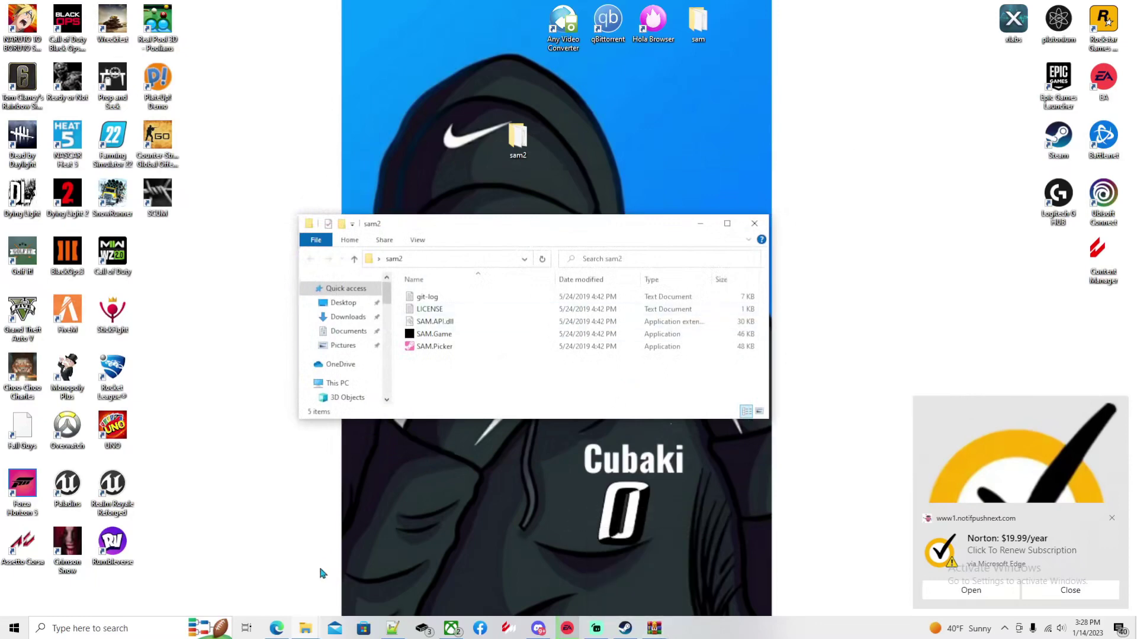
pyautogui.click(754, 223)
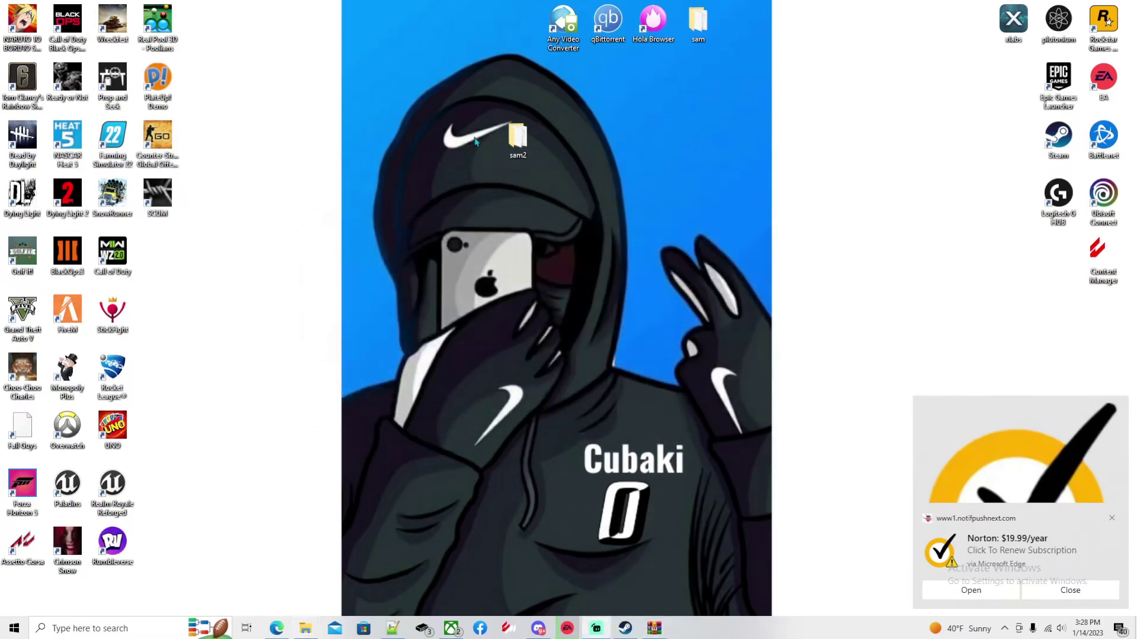
pyautogui.doubleClick(517, 142)
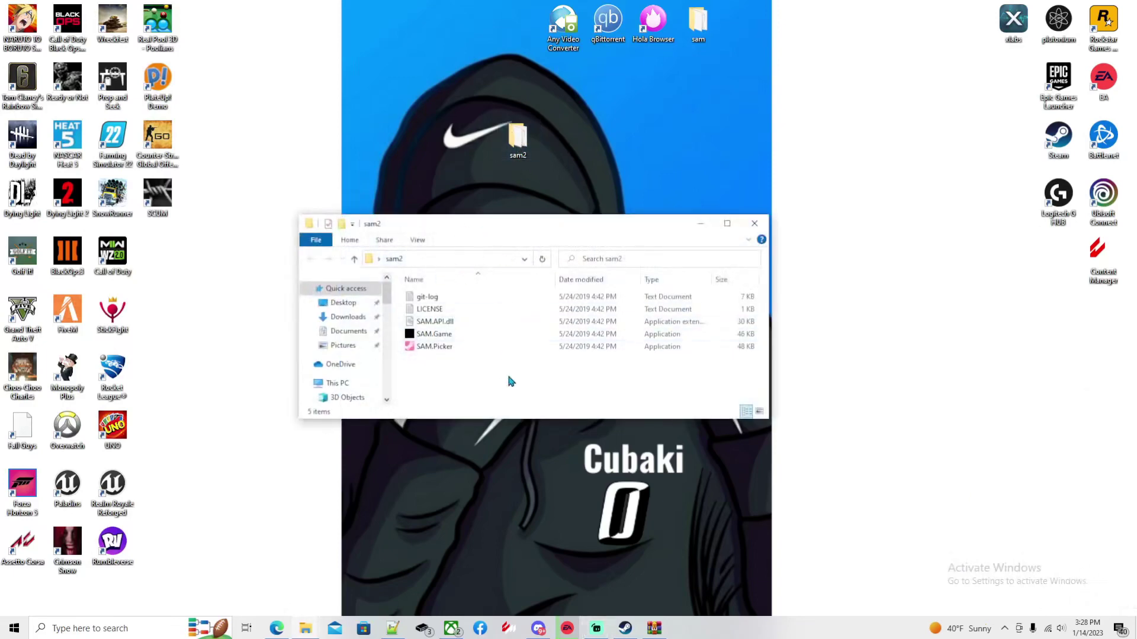
pyautogui.click(430, 336)
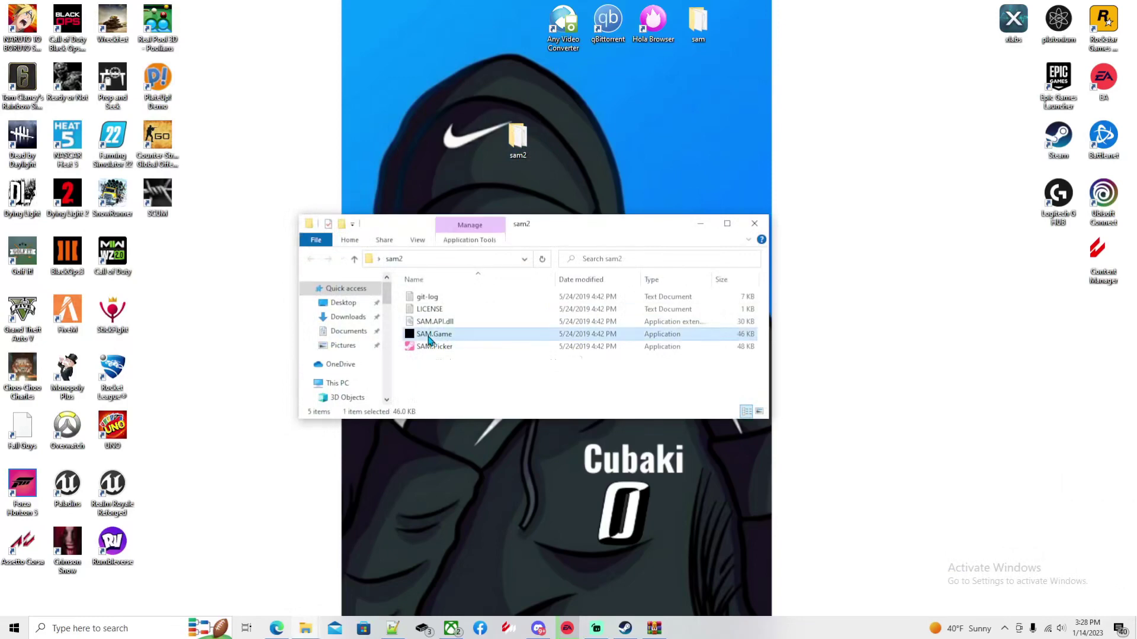
# Step: Launch SAM.Game, maximize the game picker window, and open Choo-Choo Charles from the game list
pyautogui.doubleClick(429, 336)
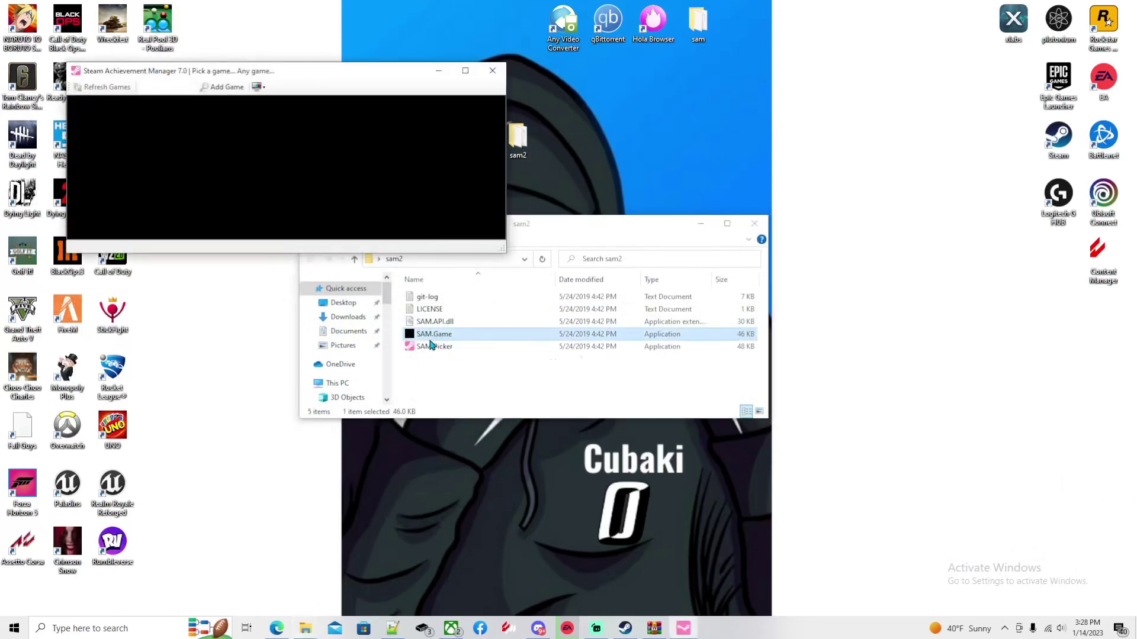
pyautogui.click(466, 72)
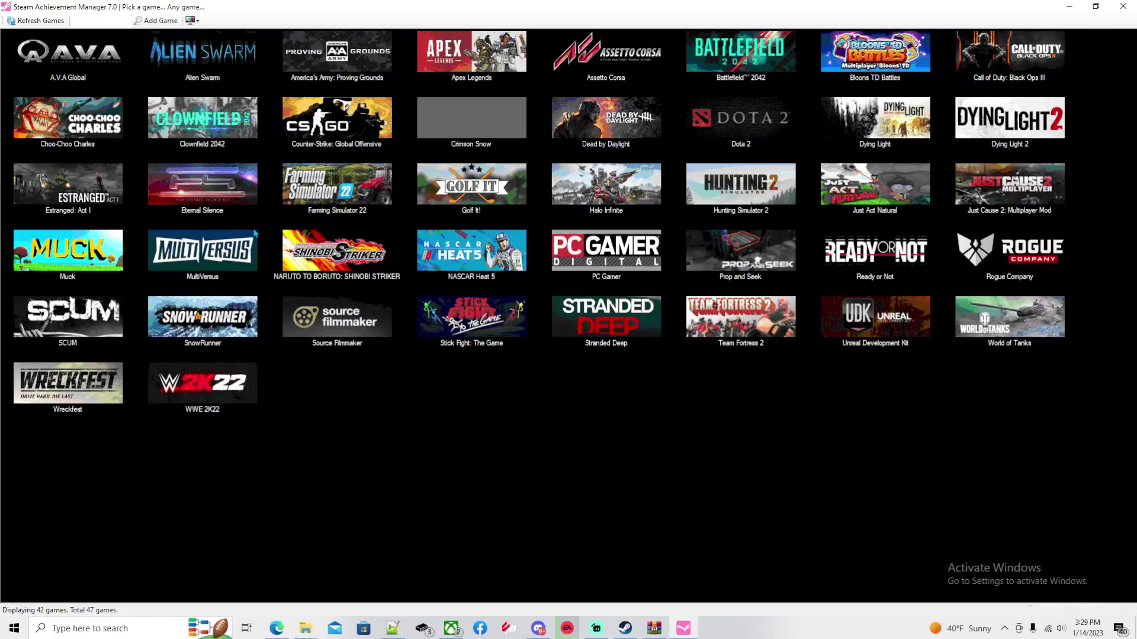
pyautogui.click(90, 52)
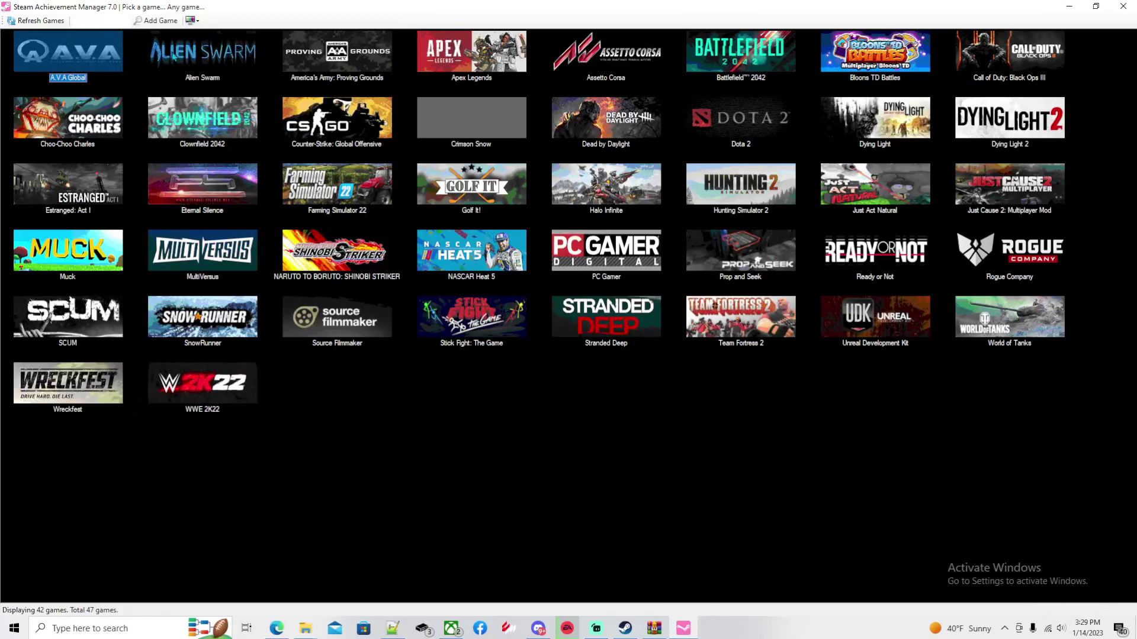
pyautogui.doubleClick(85, 122)
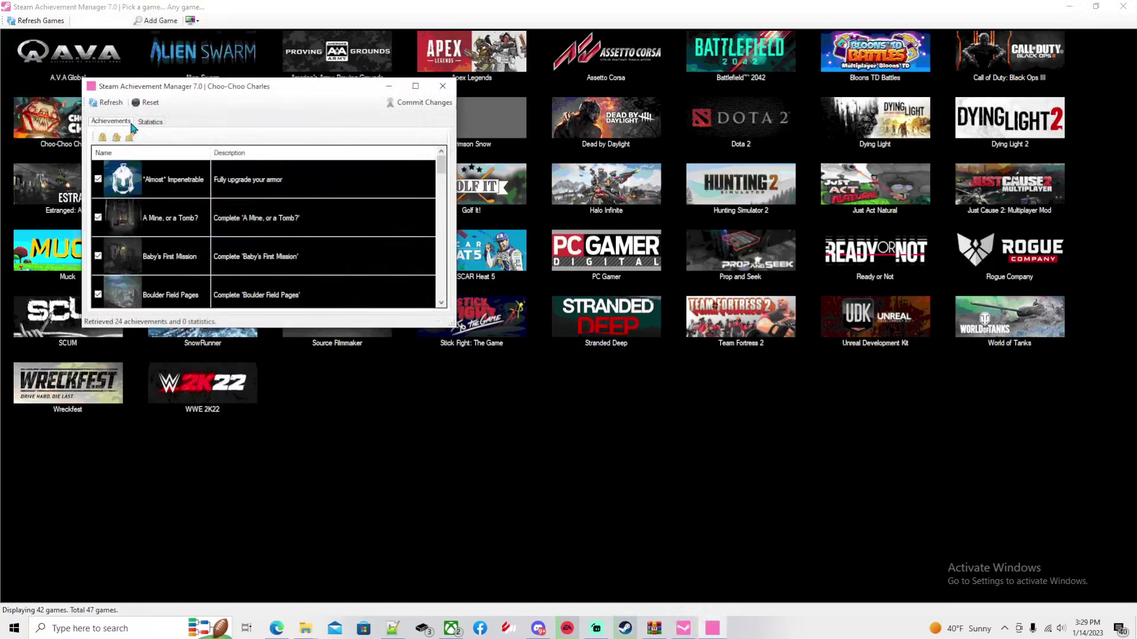
# Step: Look over the statistics and the achievement list for Choo-Choo Charles
pyautogui.click(146, 123)
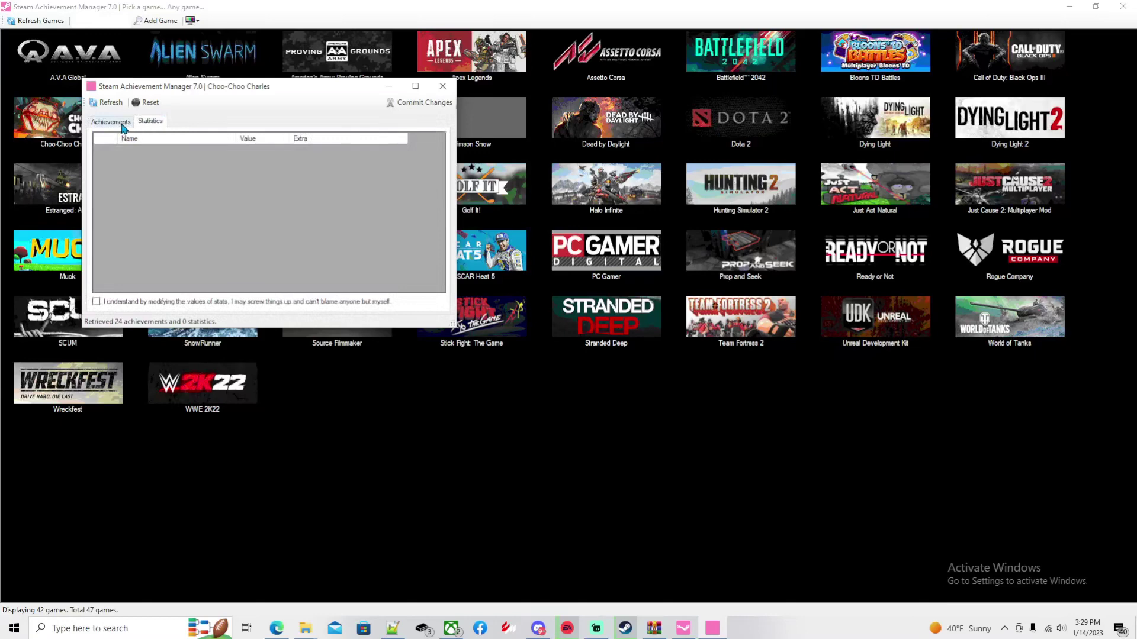
pyautogui.click(124, 127)
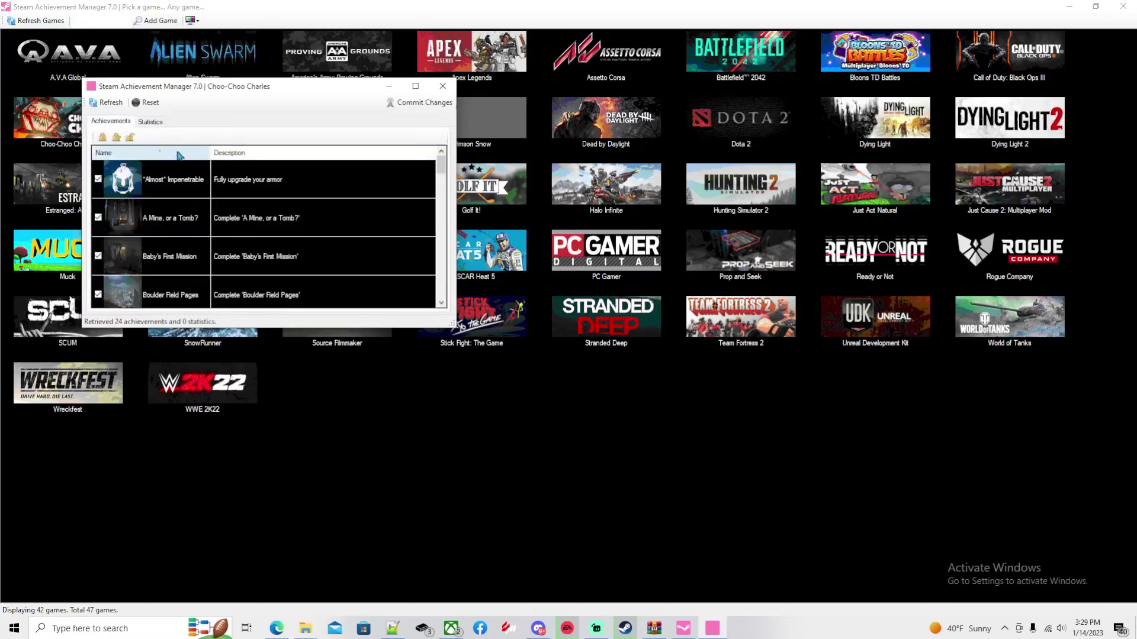
pyautogui.click(116, 275)
pyautogui.scroll(-3, 116, 274)
pyautogui.scroll(3, 116, 275)
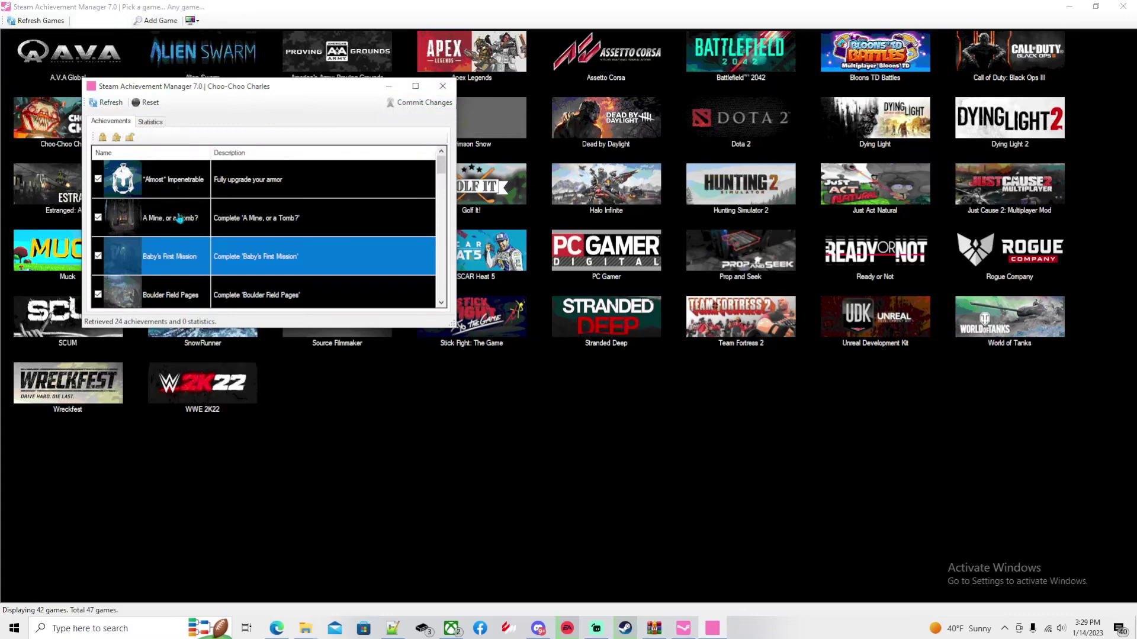
# Step: Lock all Choo-Choo Charles achievements, commit the changes, and dismiss the information message
pyautogui.click(102, 137)
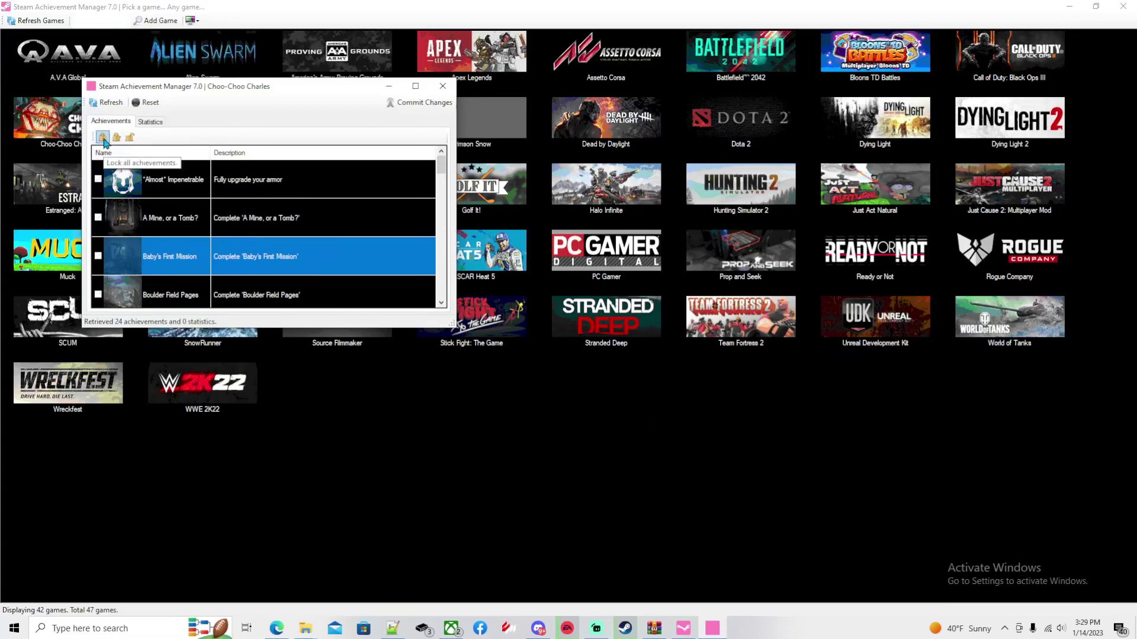
pyautogui.click(118, 138)
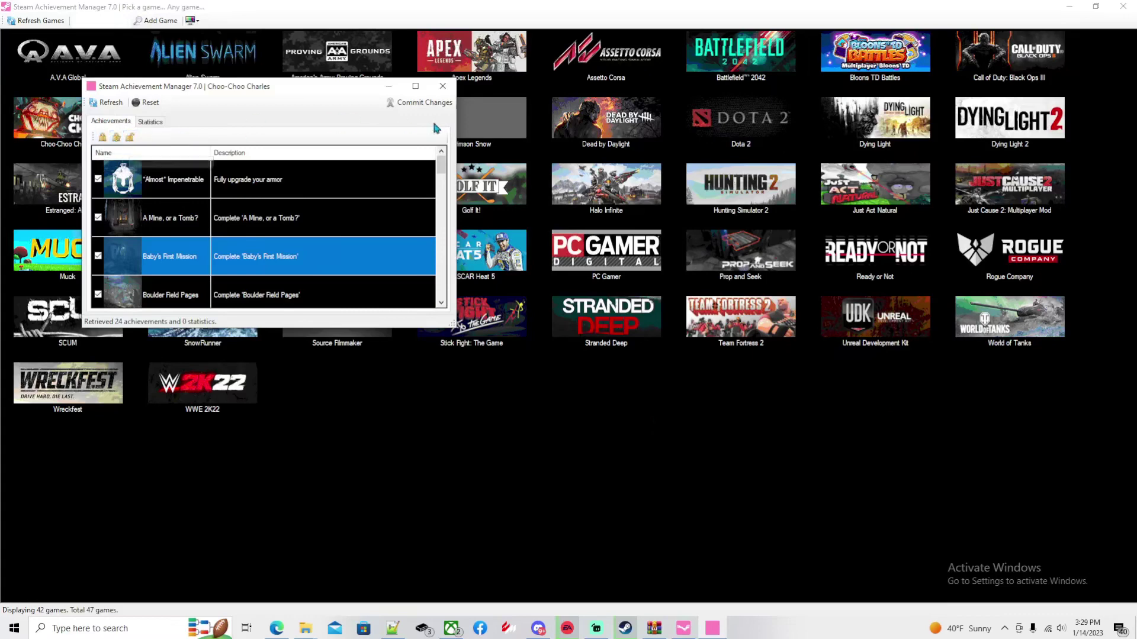
pyautogui.click(102, 137)
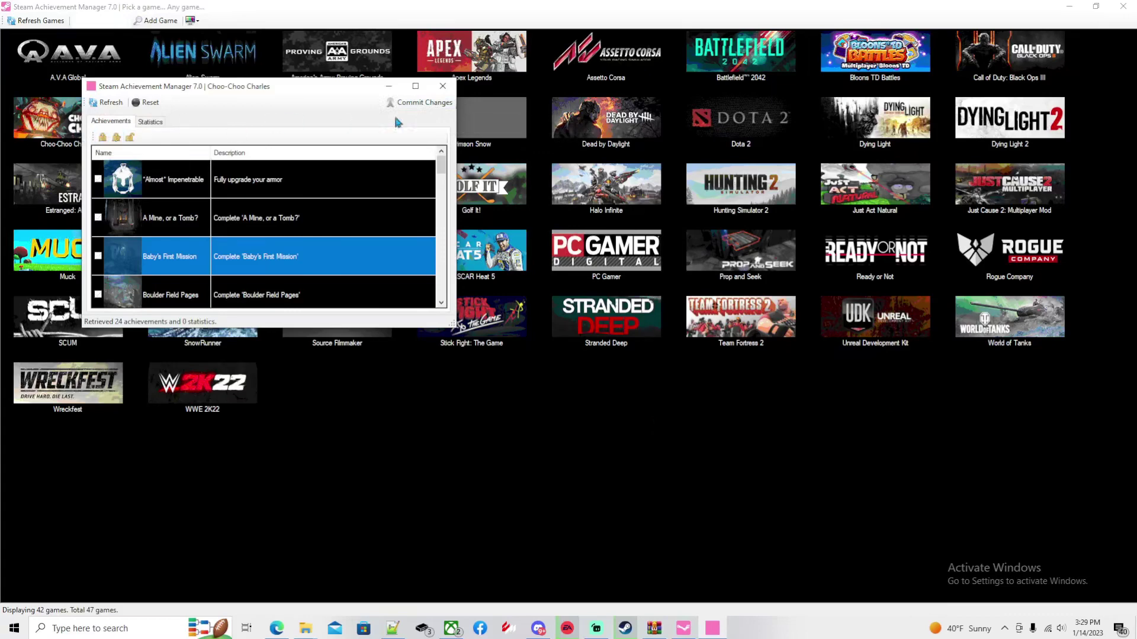
pyautogui.click(417, 102)
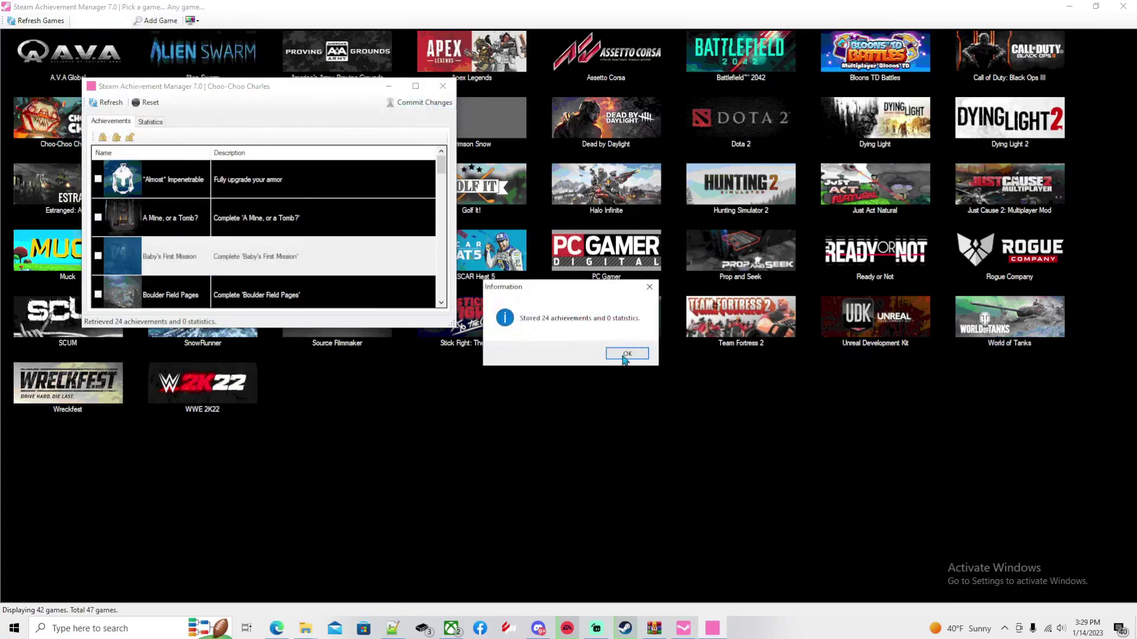
pyautogui.click(626, 354)
# Step: Unlock all Choo-Choo Charles achievements, commit the changes, and dismiss the information message
pyautogui.click(150, 122)
pyautogui.click(110, 121)
pyautogui.click(422, 103)
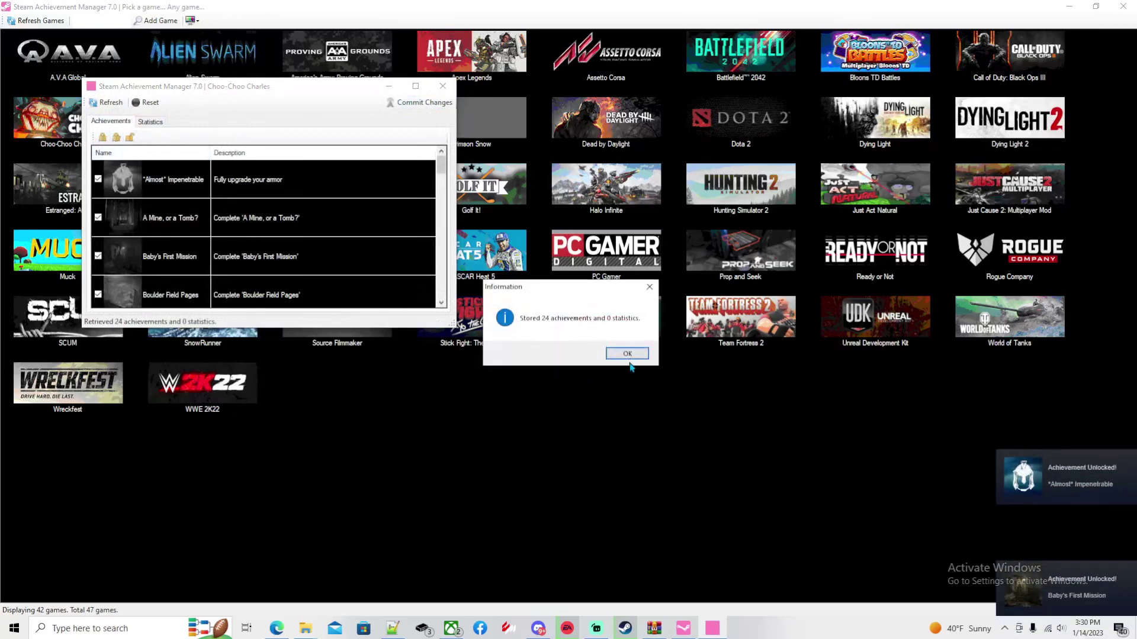
pyautogui.click(627, 354)
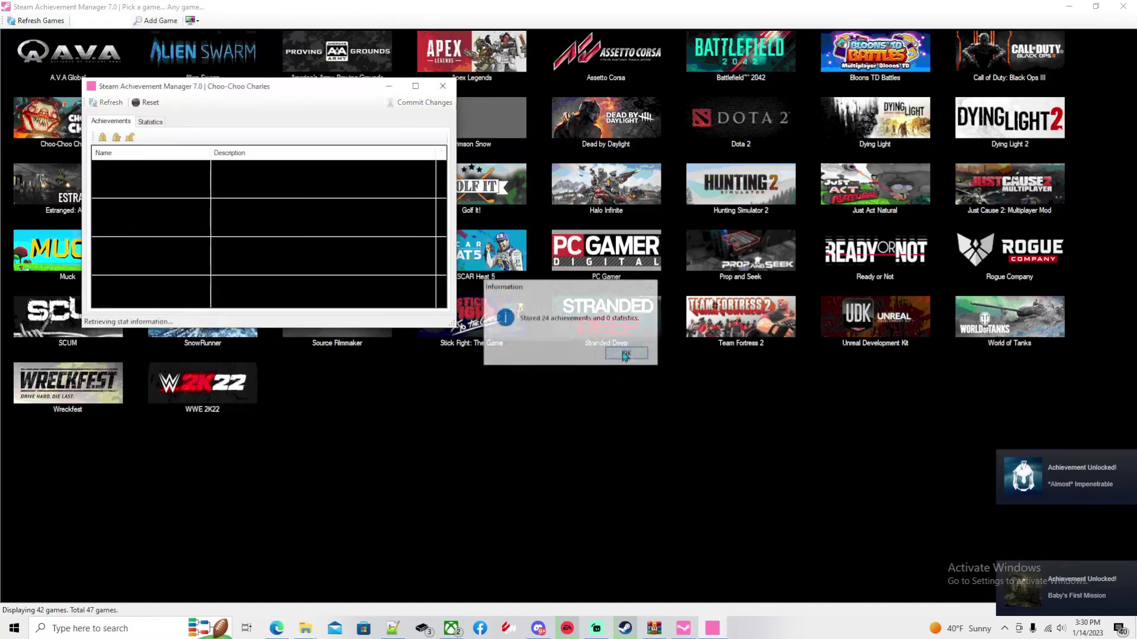
# Step: Switch to Steam, open Choo-Choo Charles in the library, and stop the running game, confirming the exit
pyautogui.click(625, 628)
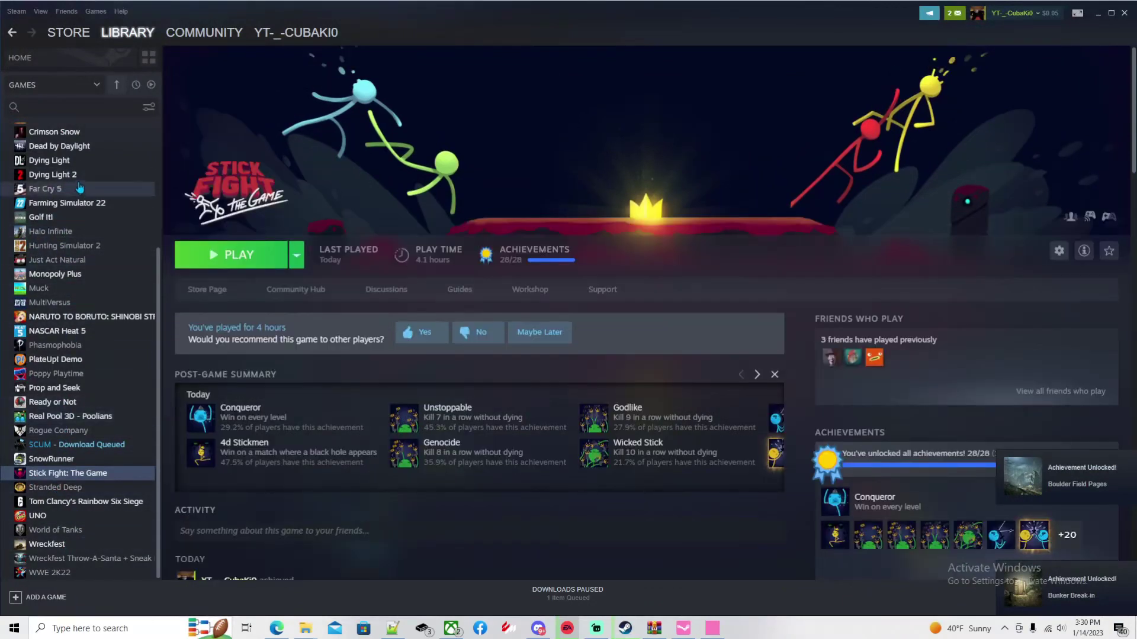
pyautogui.click(68, 187)
pyautogui.click(223, 263)
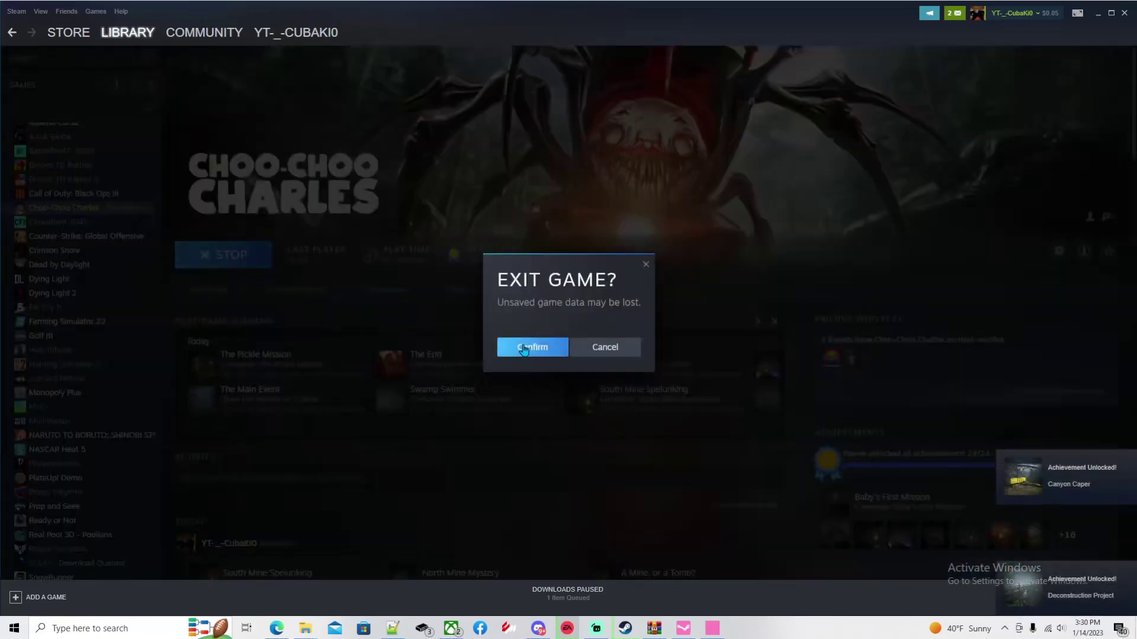
pyautogui.click(527, 348)
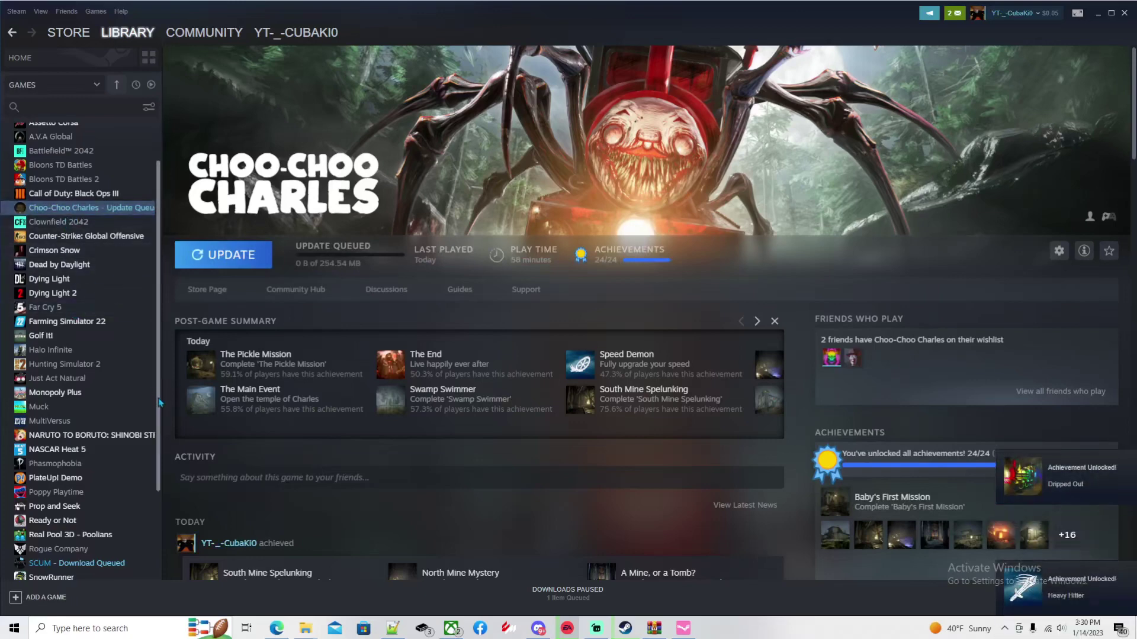
# Step: Open the personal achievements page from the Choo-Choo Charles library page and examine the unlock times of its entries
pyautogui.scroll(-2, 888, 374)
pyautogui.scroll(-1, 931, 358)
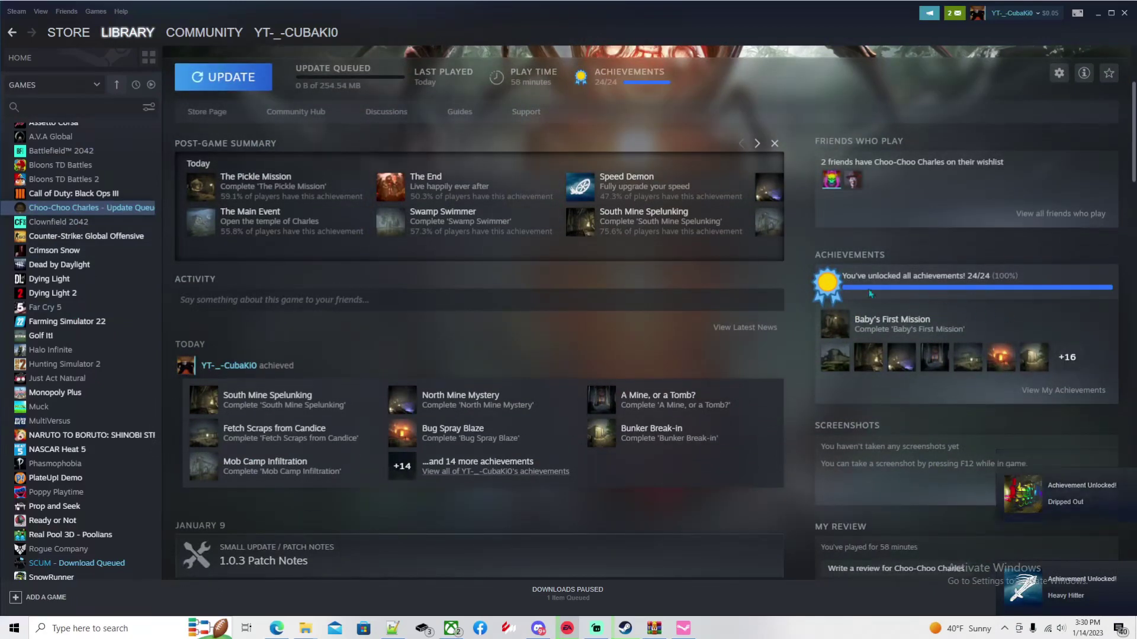
pyautogui.scroll(-1, 1025, 356)
pyautogui.click(1065, 331)
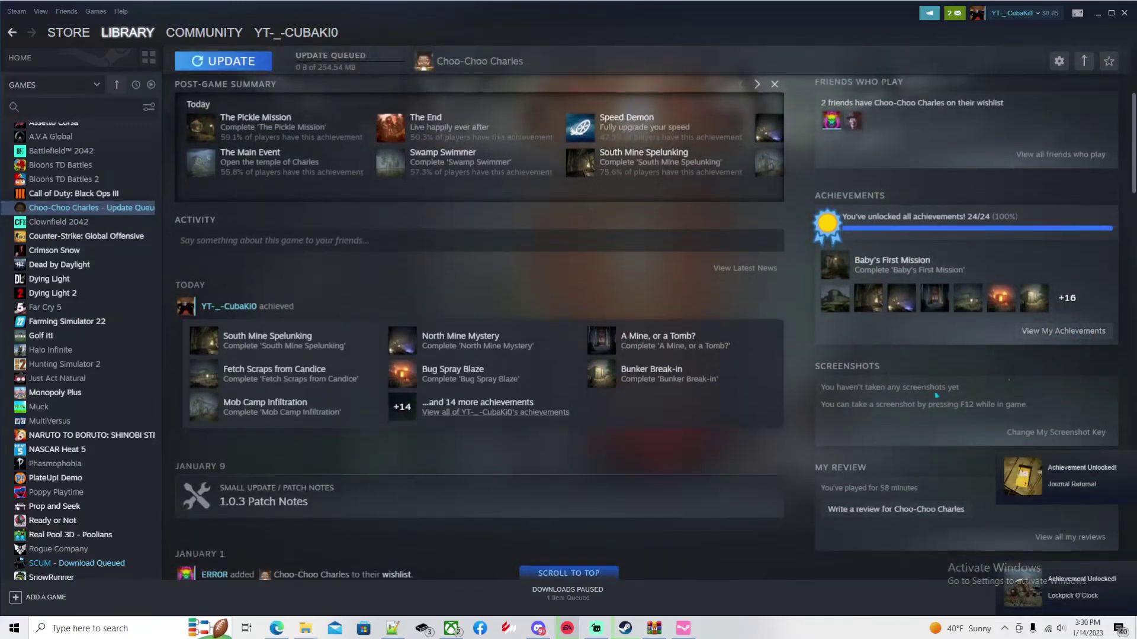
pyautogui.scroll(-2, 533, 354)
pyautogui.scroll(-13, 559, 349)
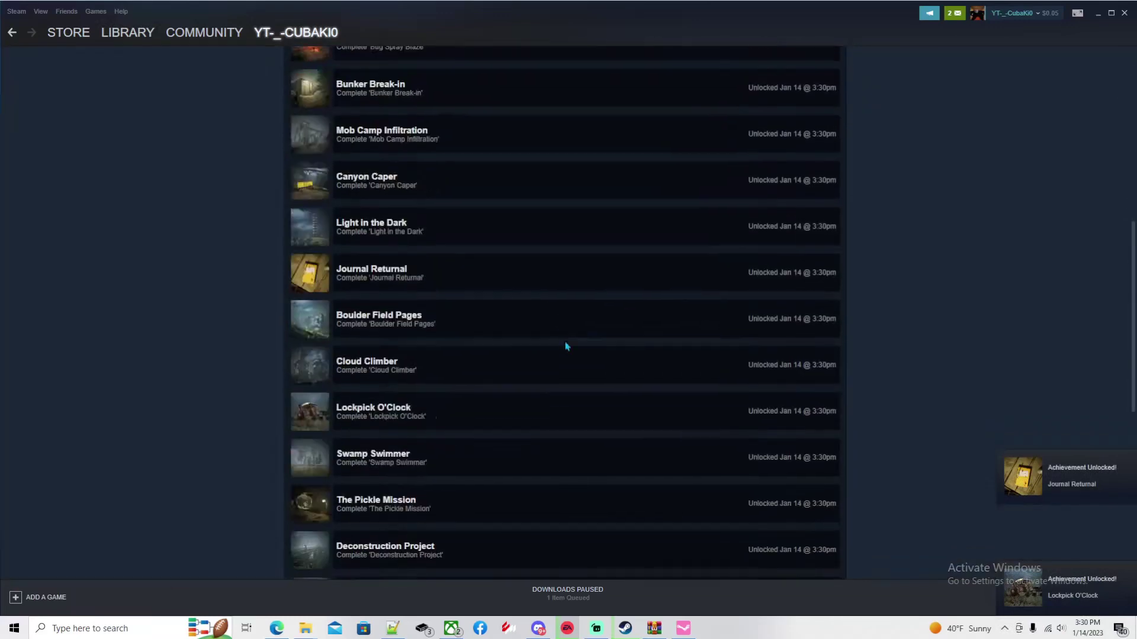
pyautogui.scroll(13, 566, 342)
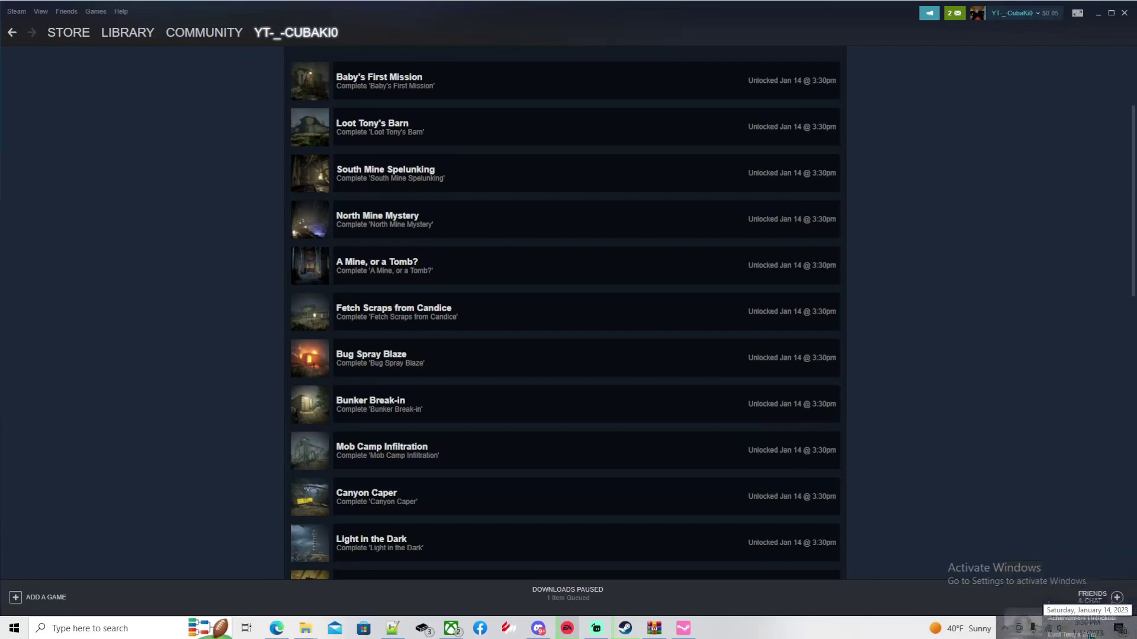
# Step: Compare the achievement unlock times with the system date and time, and return to the top of the achievements page
pyautogui.click(1093, 631)
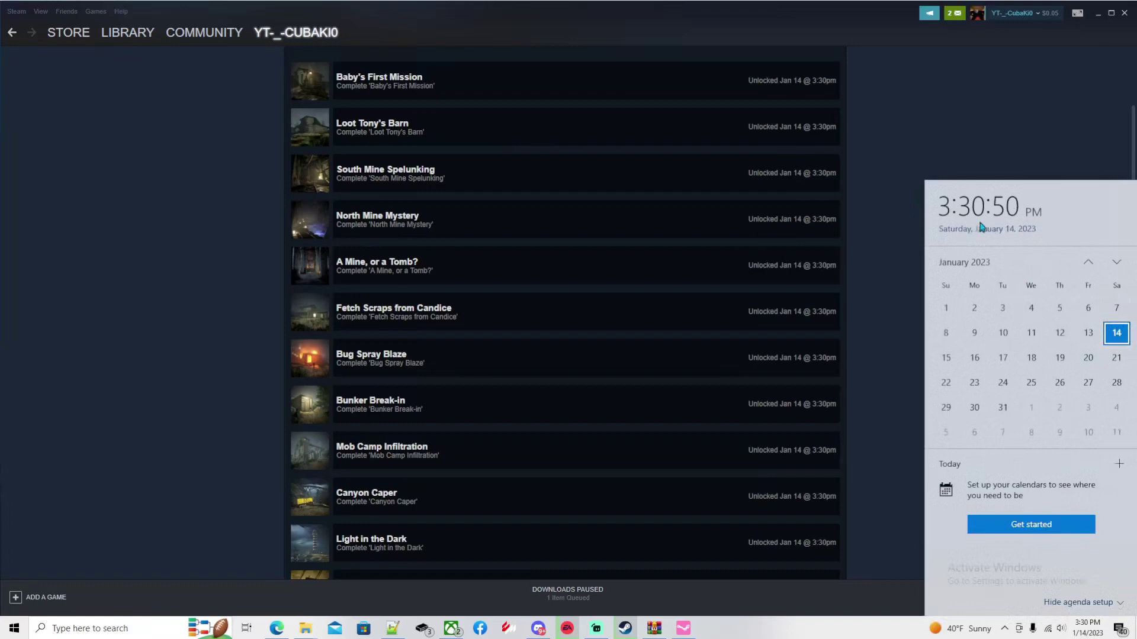
pyautogui.click(840, 347)
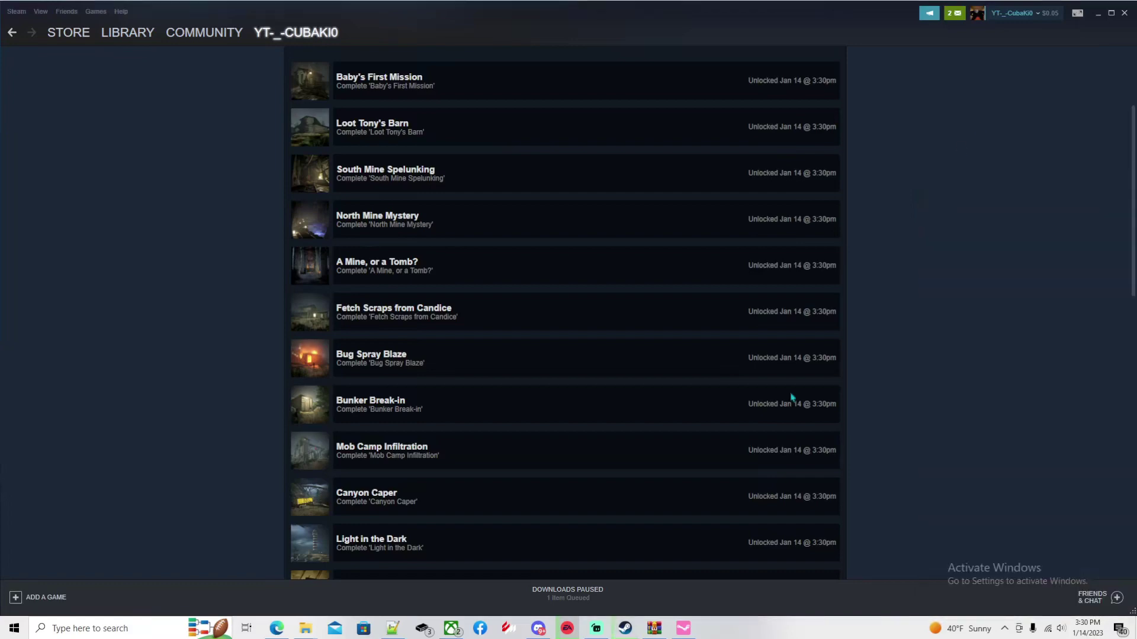
pyautogui.scroll(3, 429, 465)
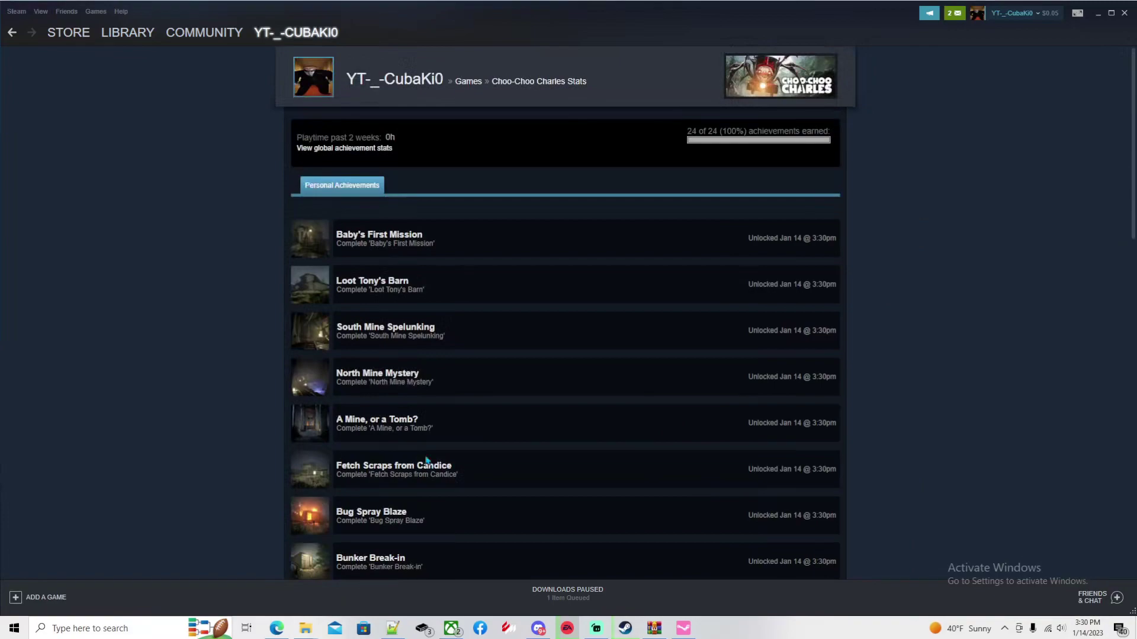
# Step: Minimize the Steam, Steam Achievement Manager and sam2 folder windows to show the desktop
pyautogui.click(1098, 14)
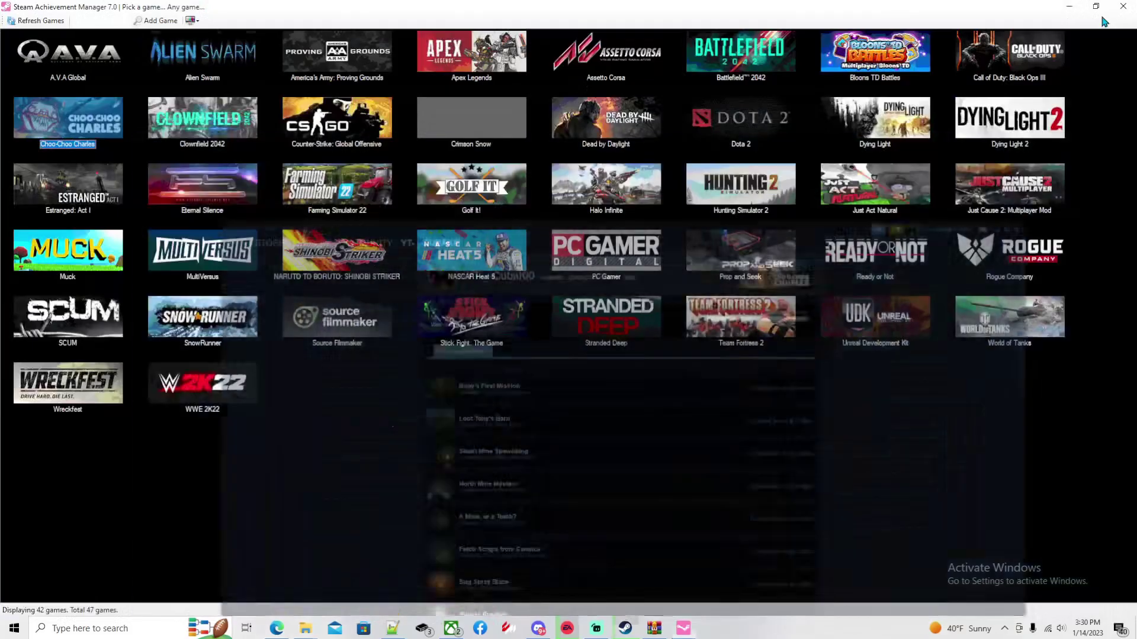
pyautogui.click(1070, 7)
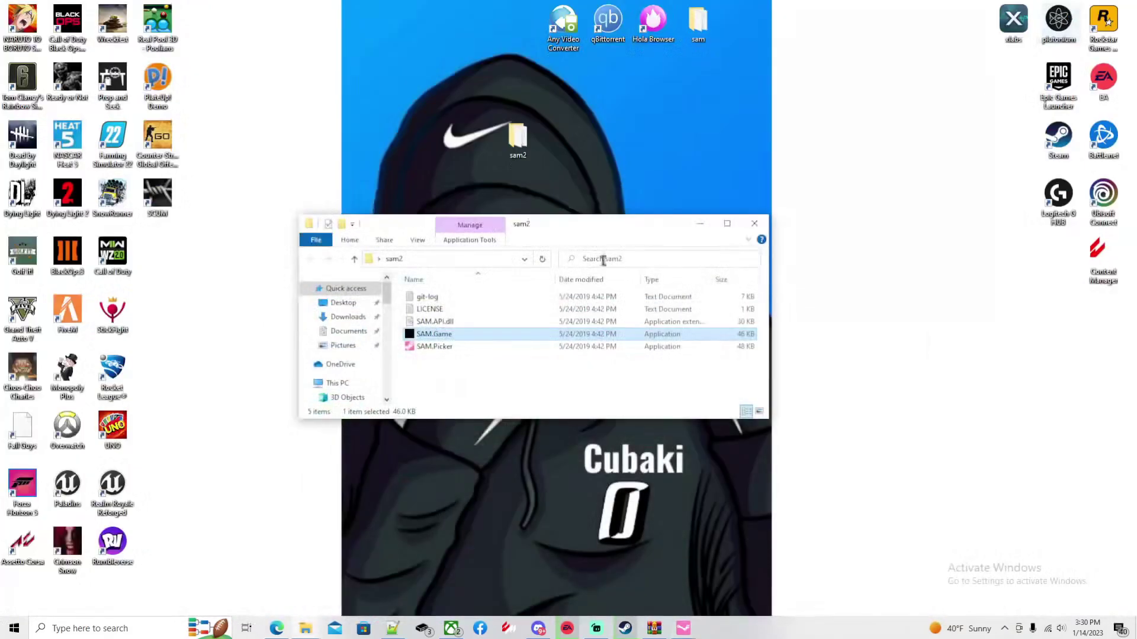
pyautogui.click(701, 223)
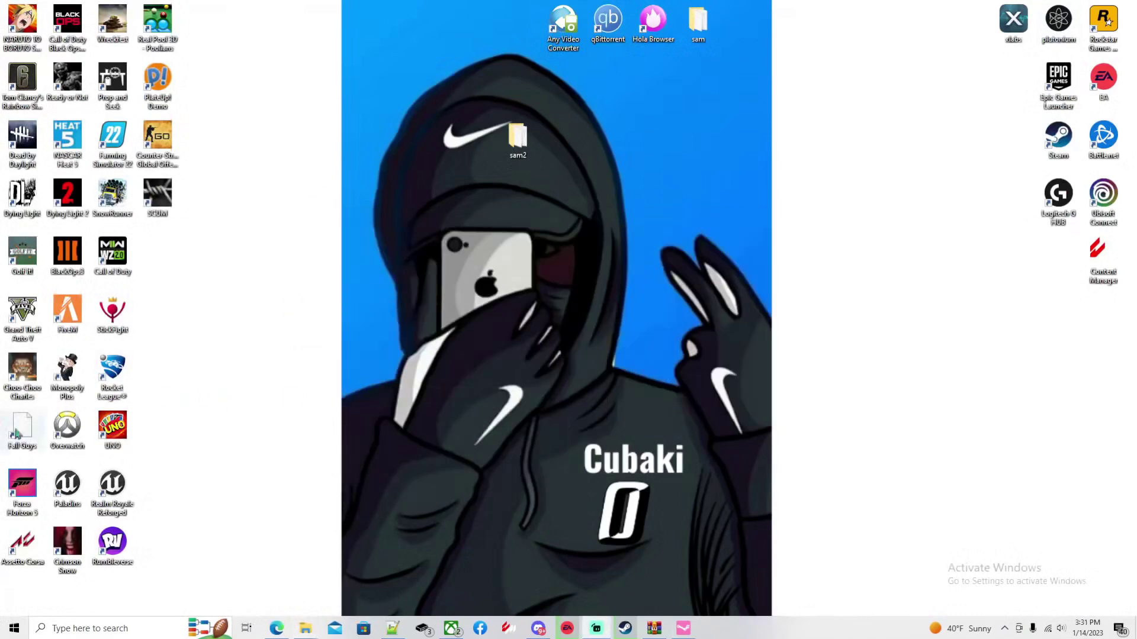